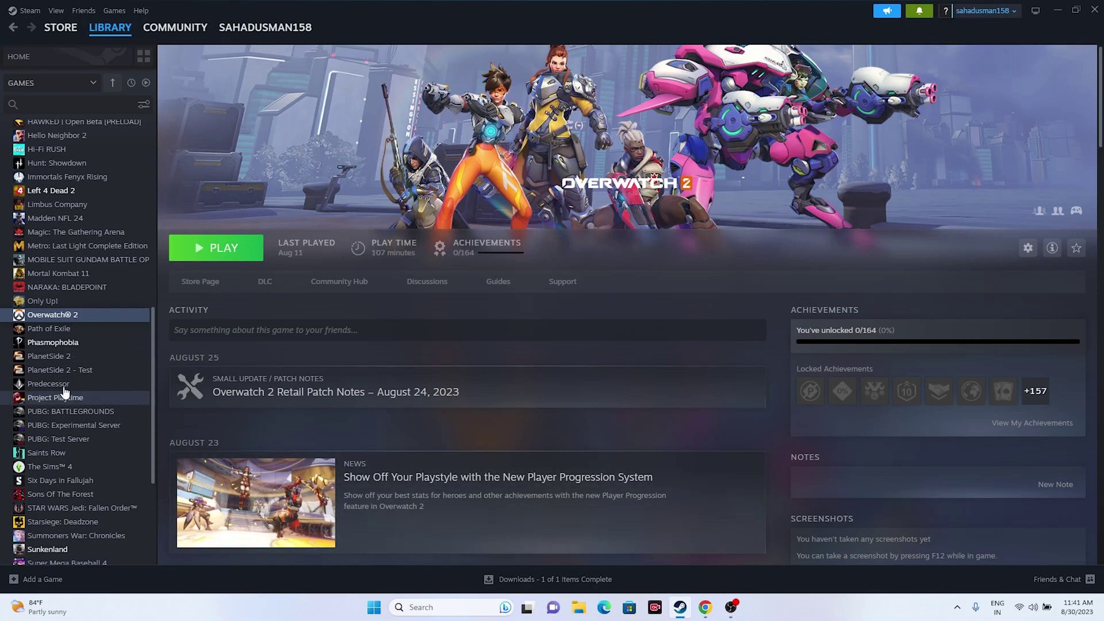
Step: Browse to Overwatch 2's local files from its Properties' Installed Files section
right_click(66, 316)
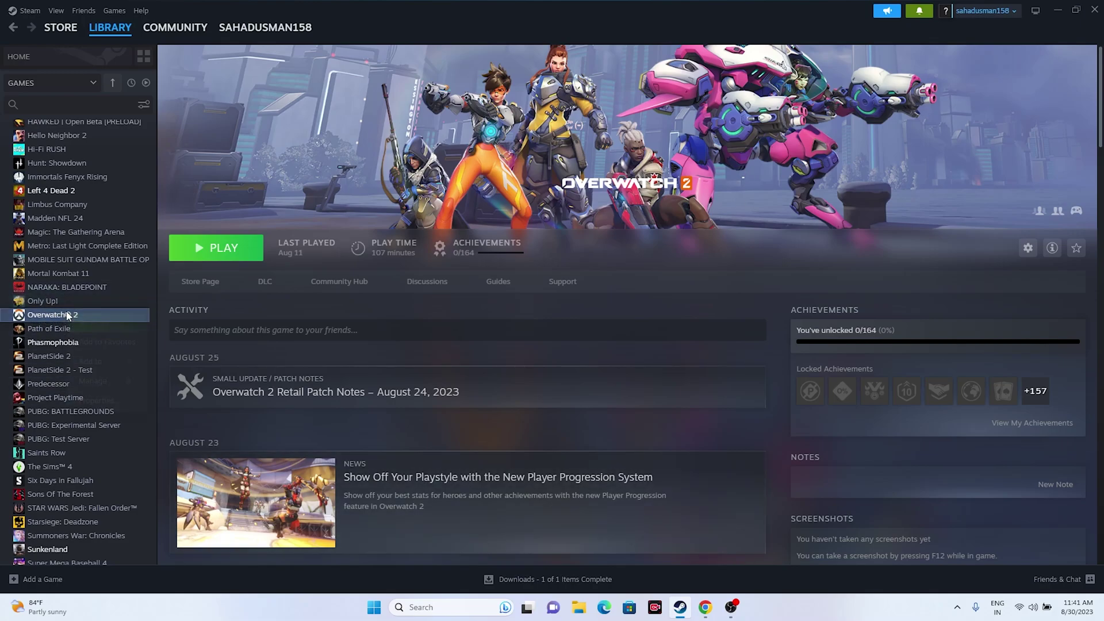
click(96, 400)
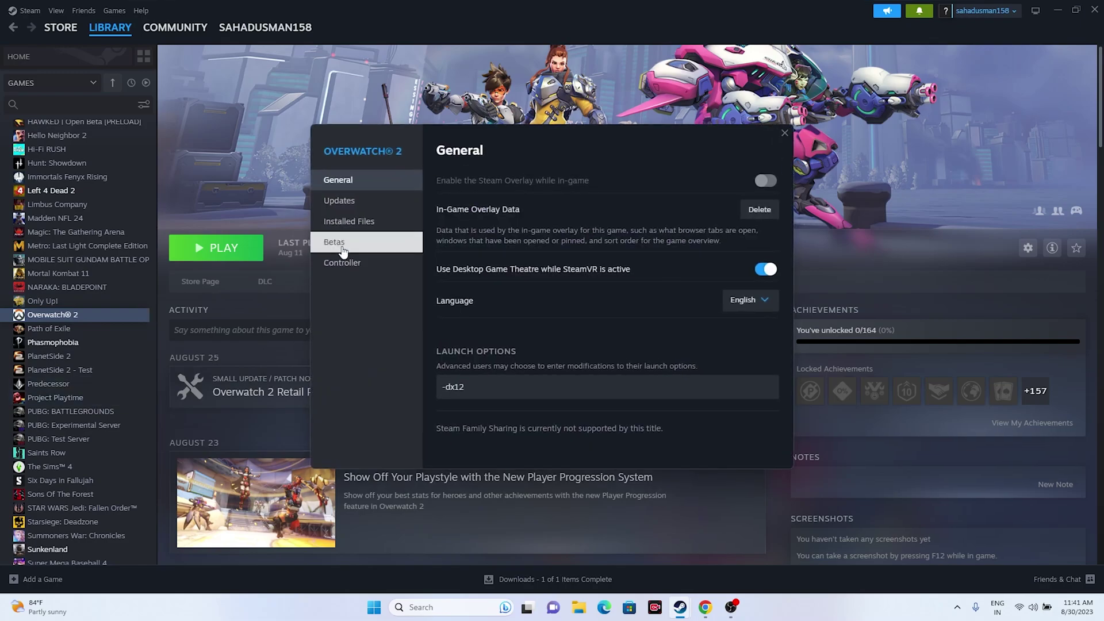
click(356, 222)
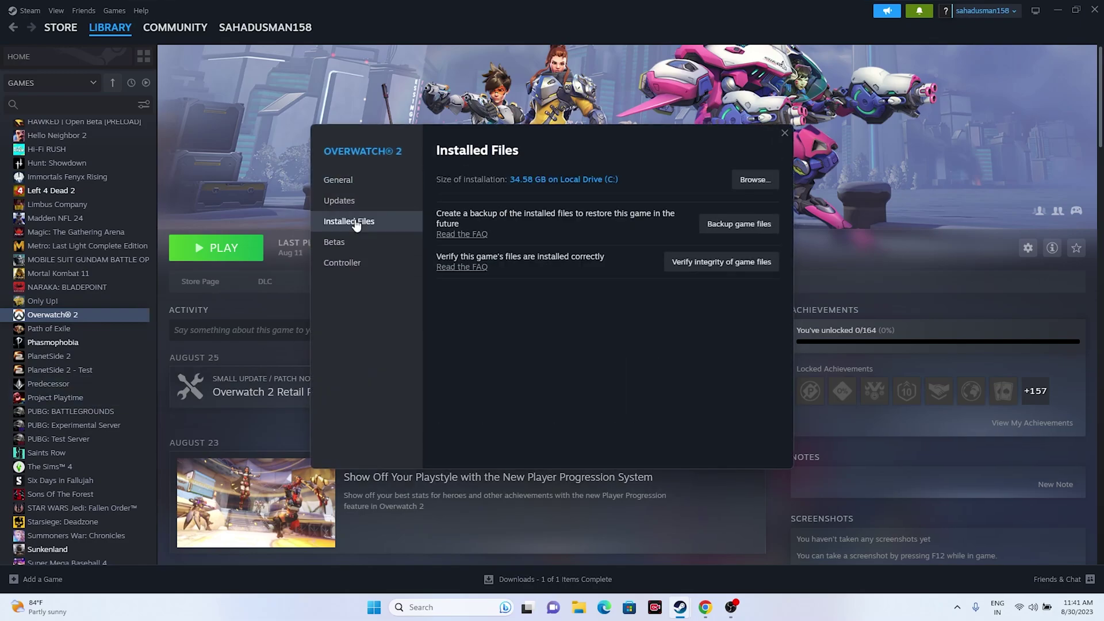
click(754, 180)
Step: Tick 'Run this program as an administrator' in Overwatch.exe's Compatibility properties, then close Explorer
click(1061, 10)
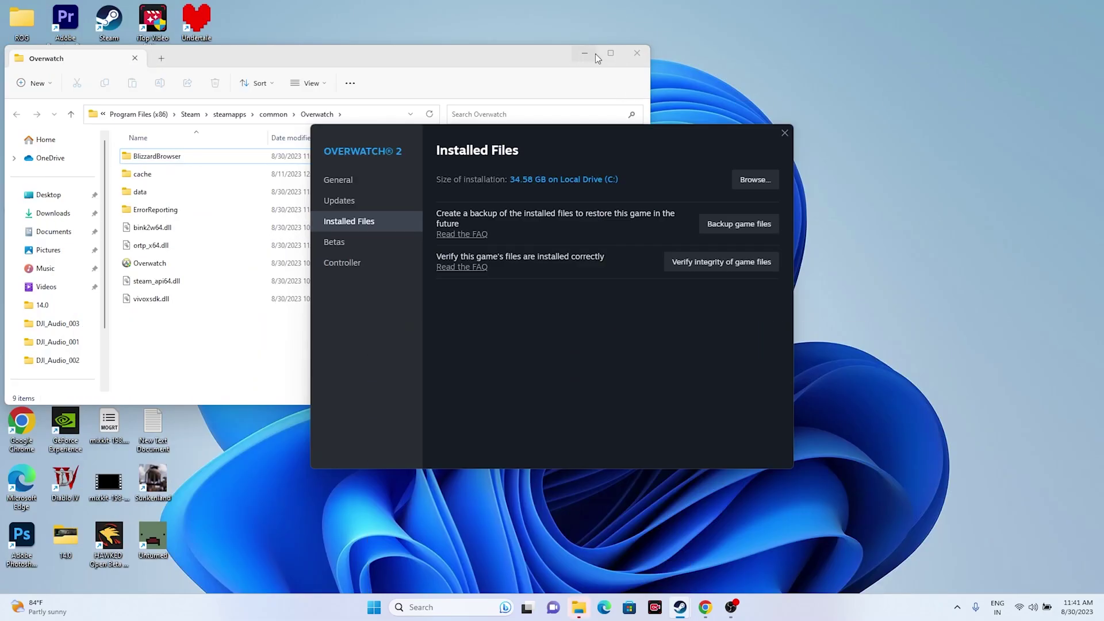
click(610, 54)
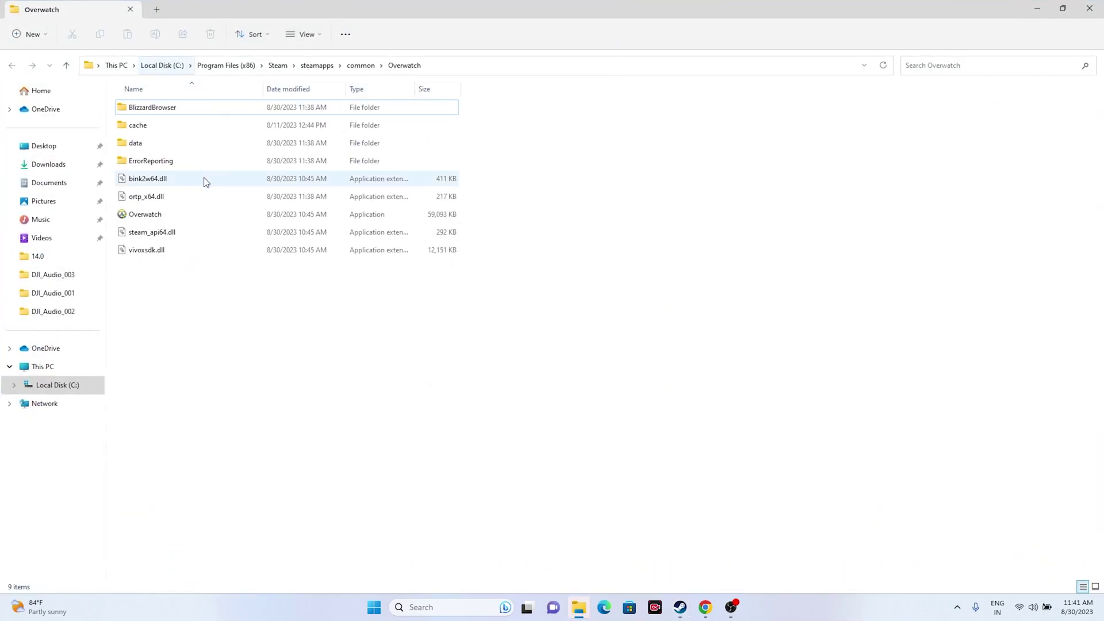
click(154, 216)
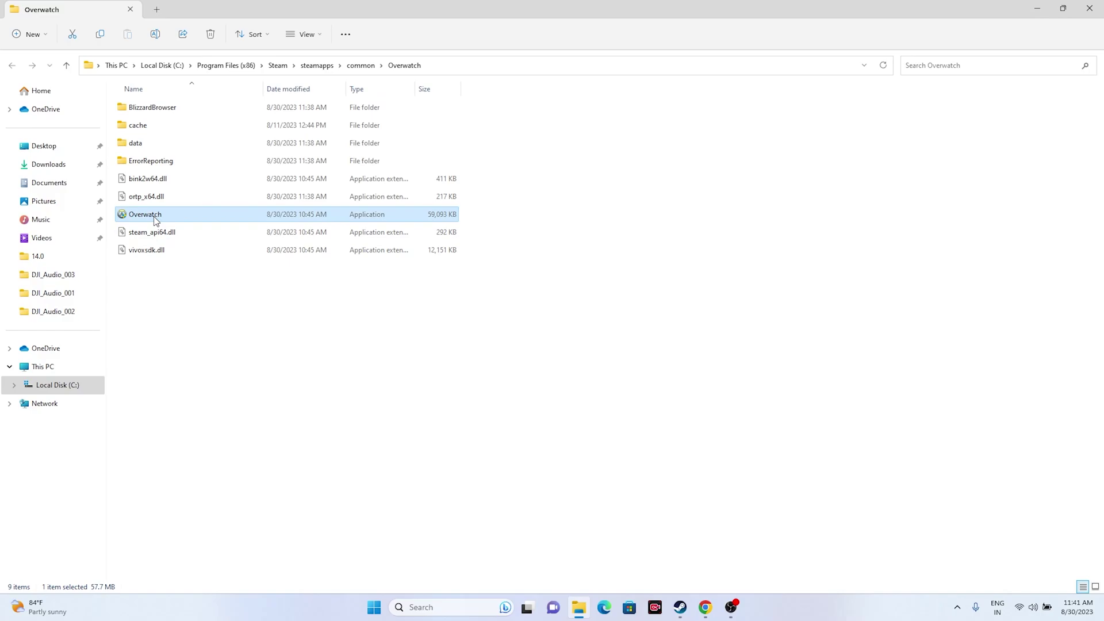
right_click(154, 217)
click(182, 385)
click(210, 376)
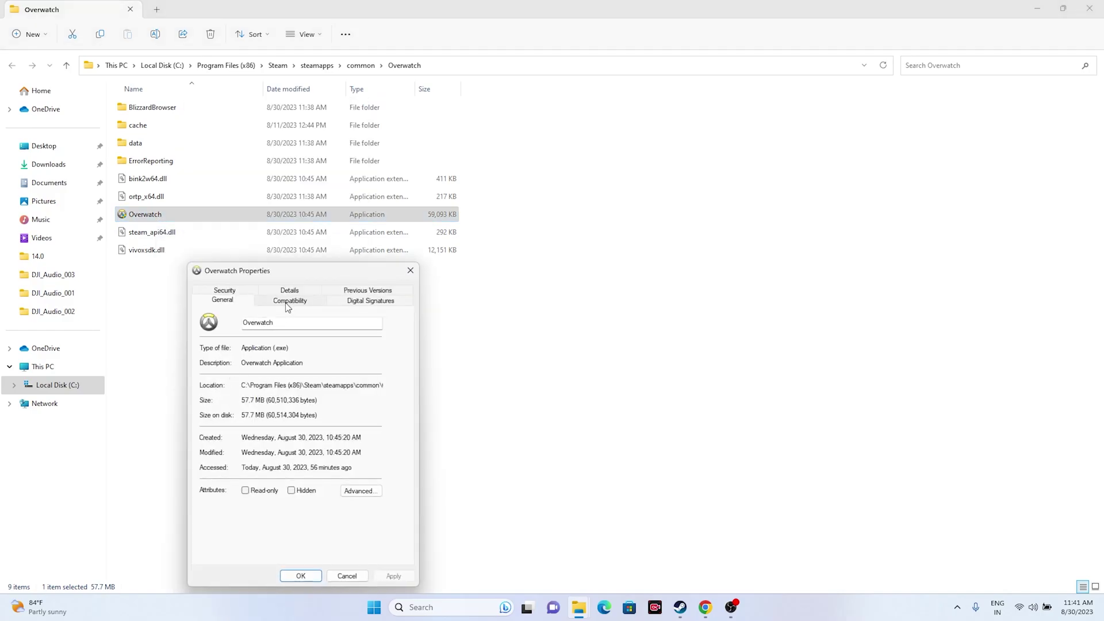
click(288, 305)
click(208, 483)
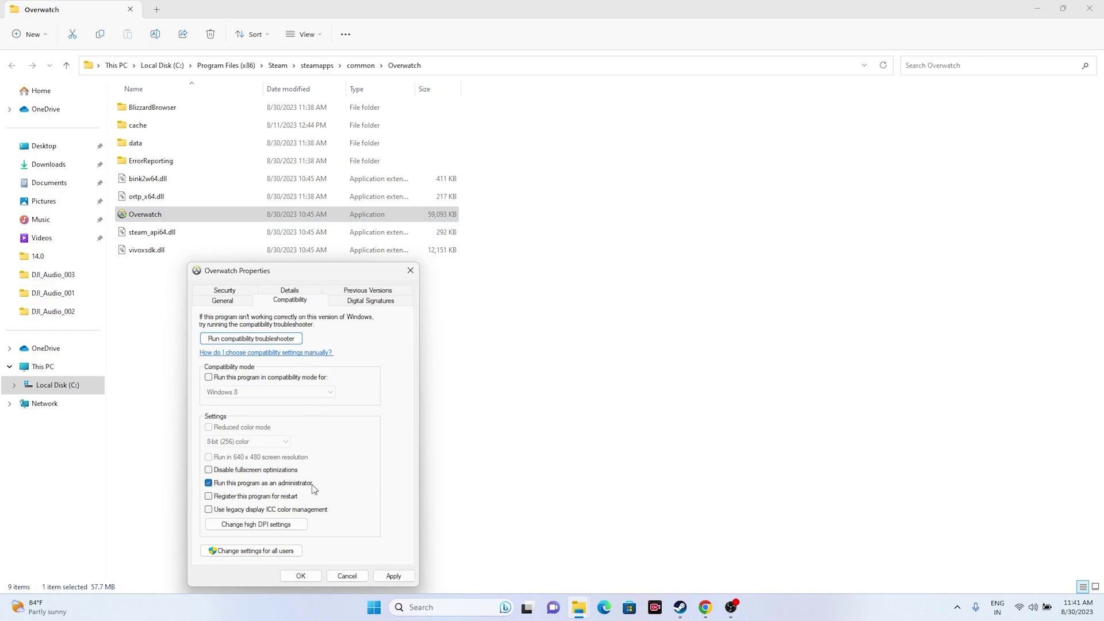
click(294, 576)
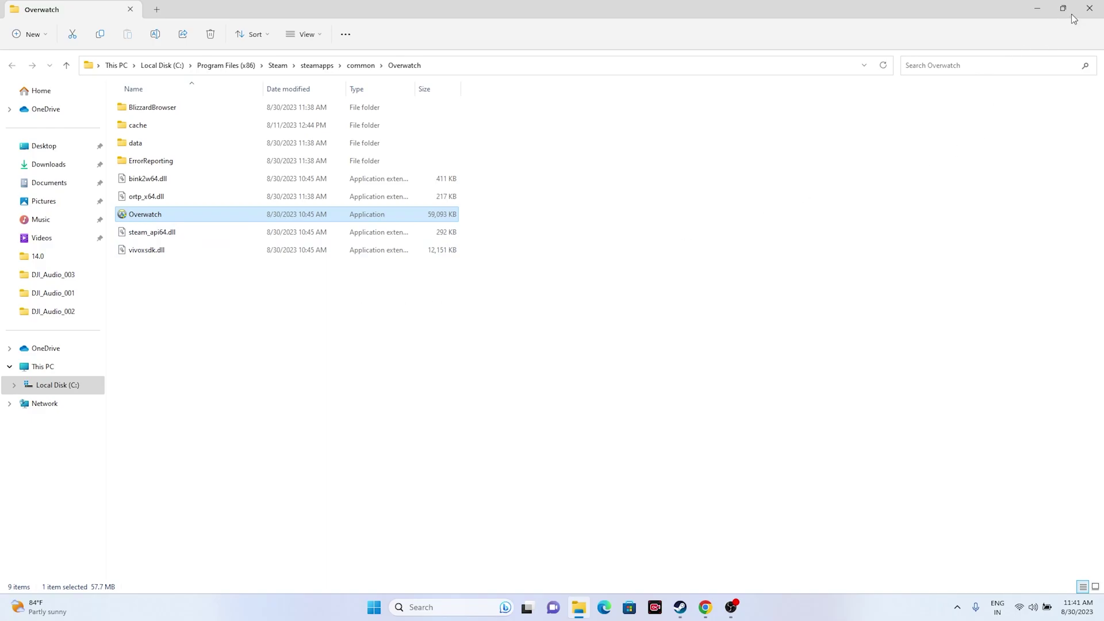
click(1089, 8)
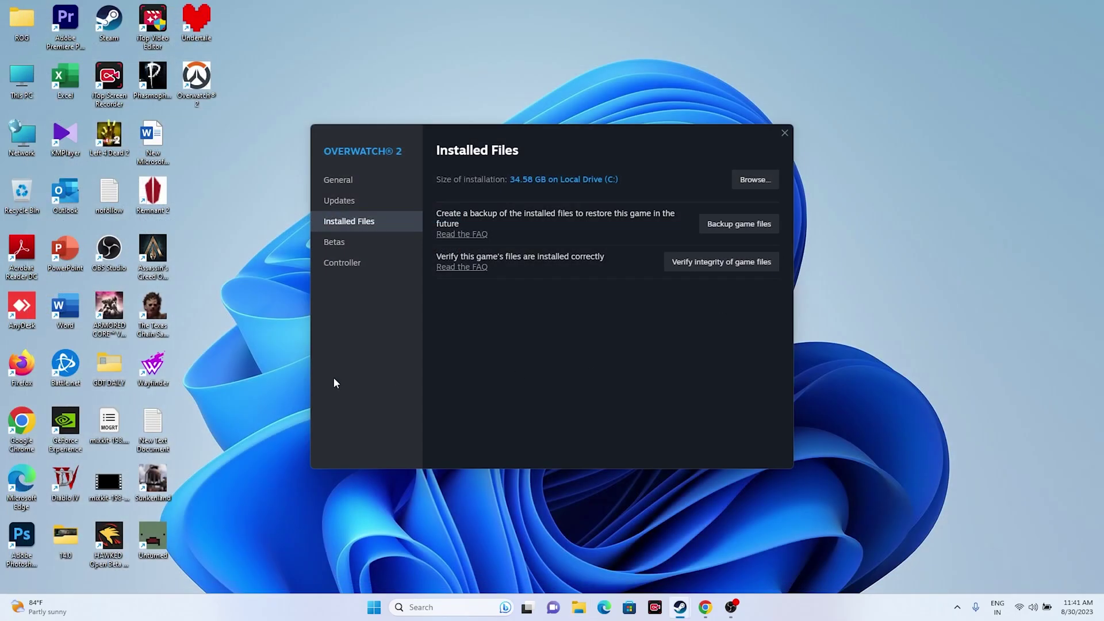
Step: Close the Overwatch 2 Properties dialog and restore the Steam library window
click(783, 134)
click(680, 607)
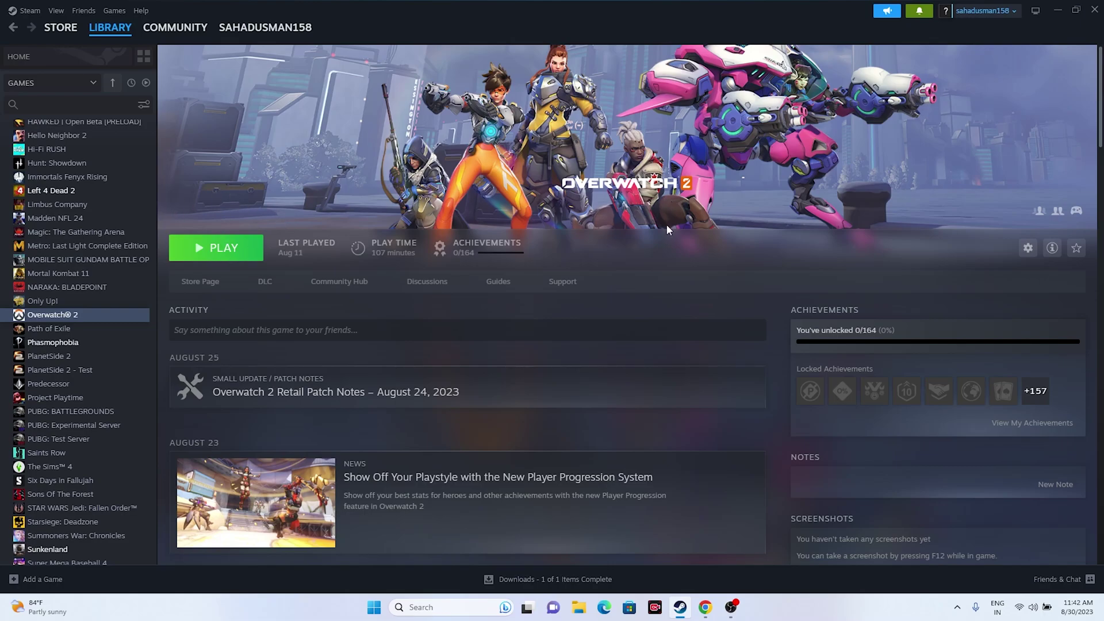
Step: Keep Overwatch 2's Automatic Updates set to 'Always keep this game updated' in Properties > Updates
right_click(77, 319)
click(101, 409)
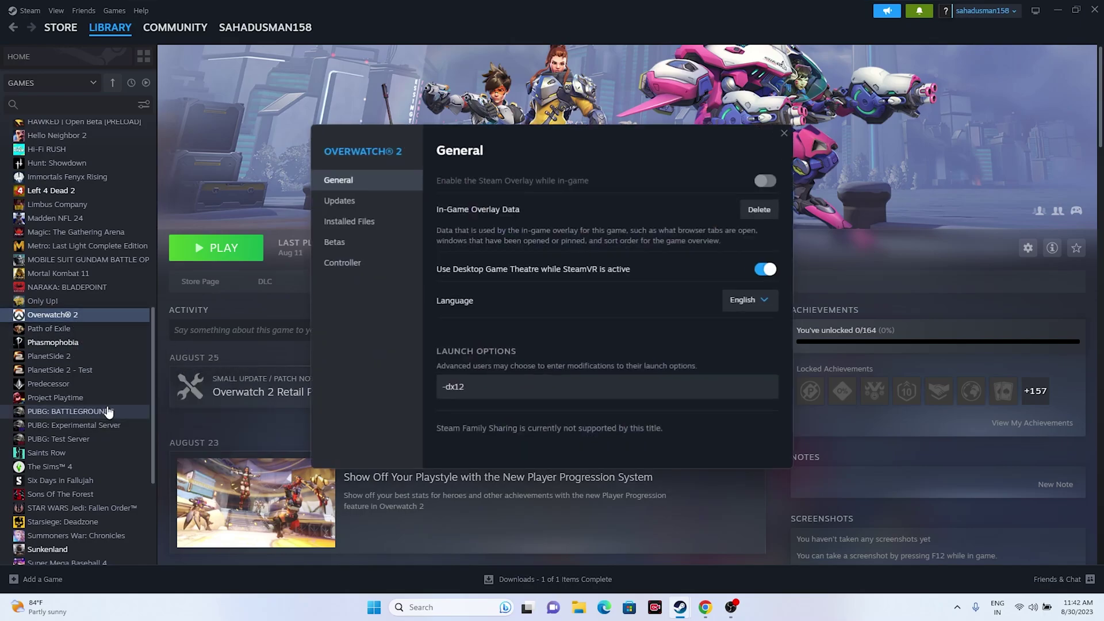
click(352, 203)
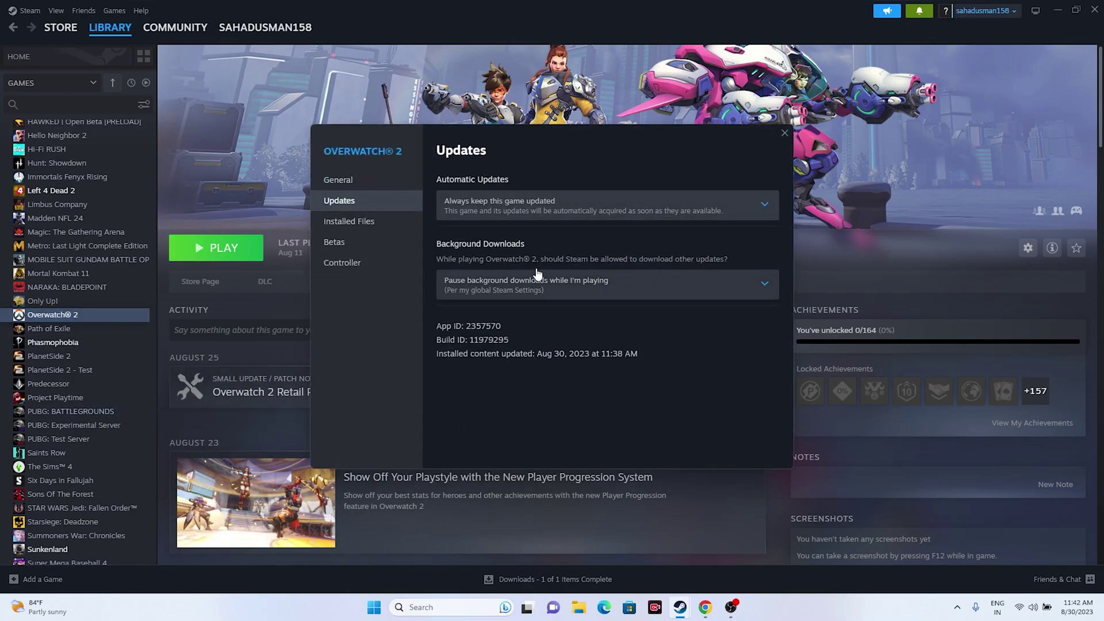
click(639, 205)
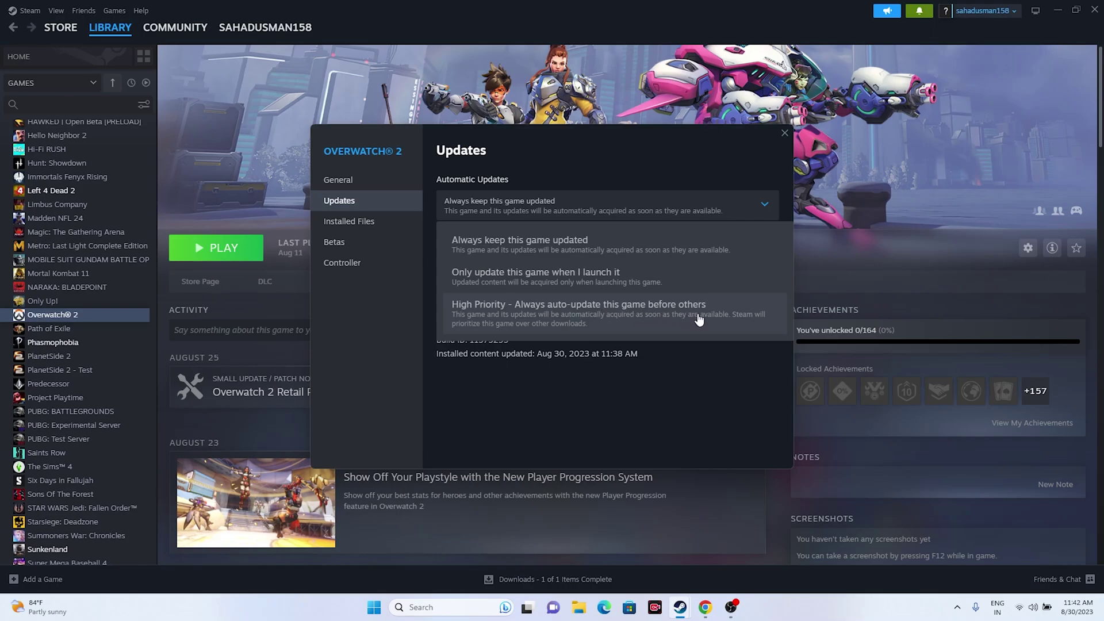
click(511, 244)
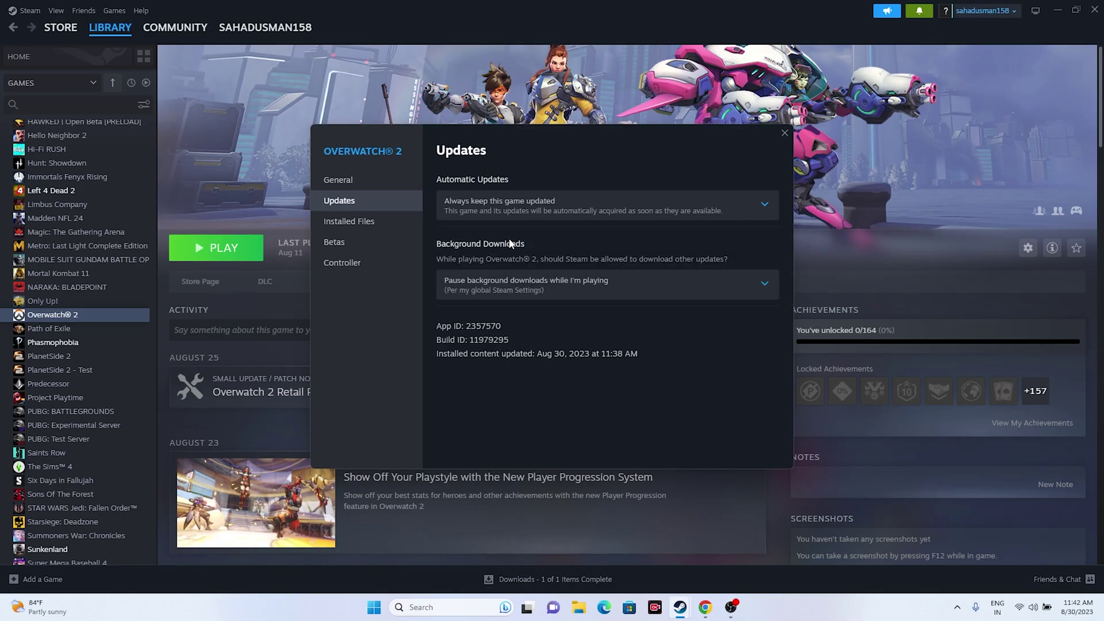
Step: Run Verify integrity of game files from Overwatch 2's Installed Files, then close Properties
click(783, 134)
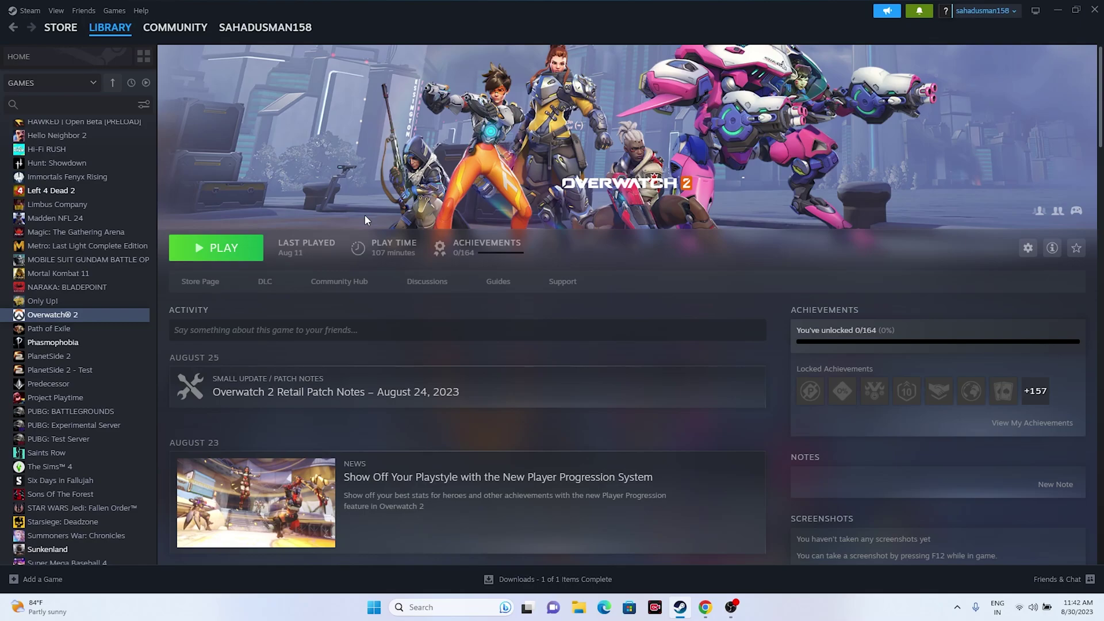
right_click(68, 315)
click(96, 399)
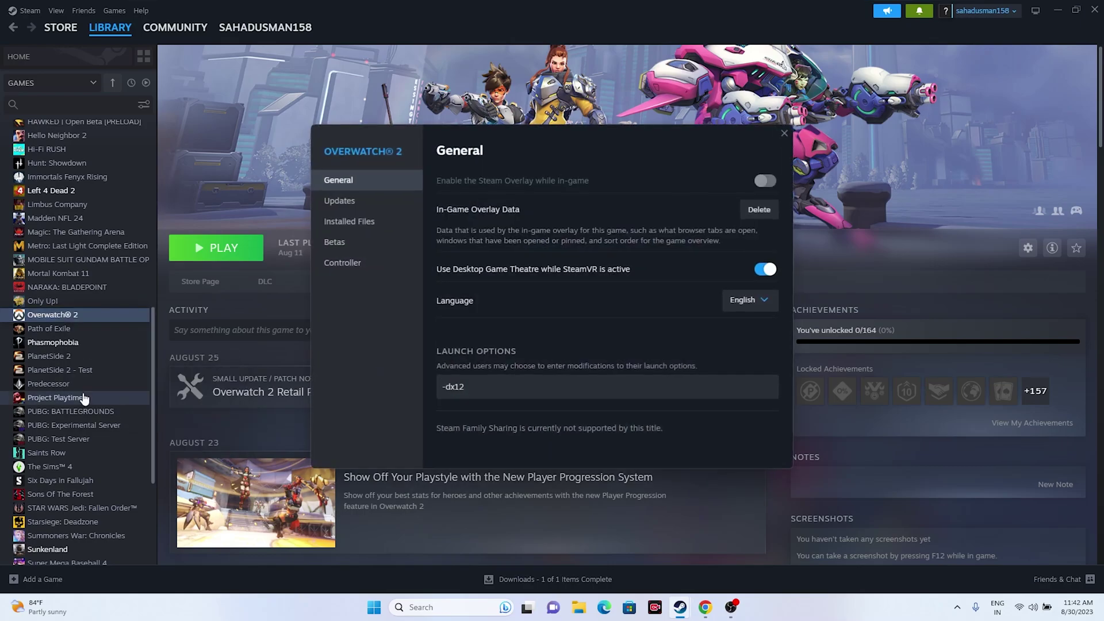
click(349, 222)
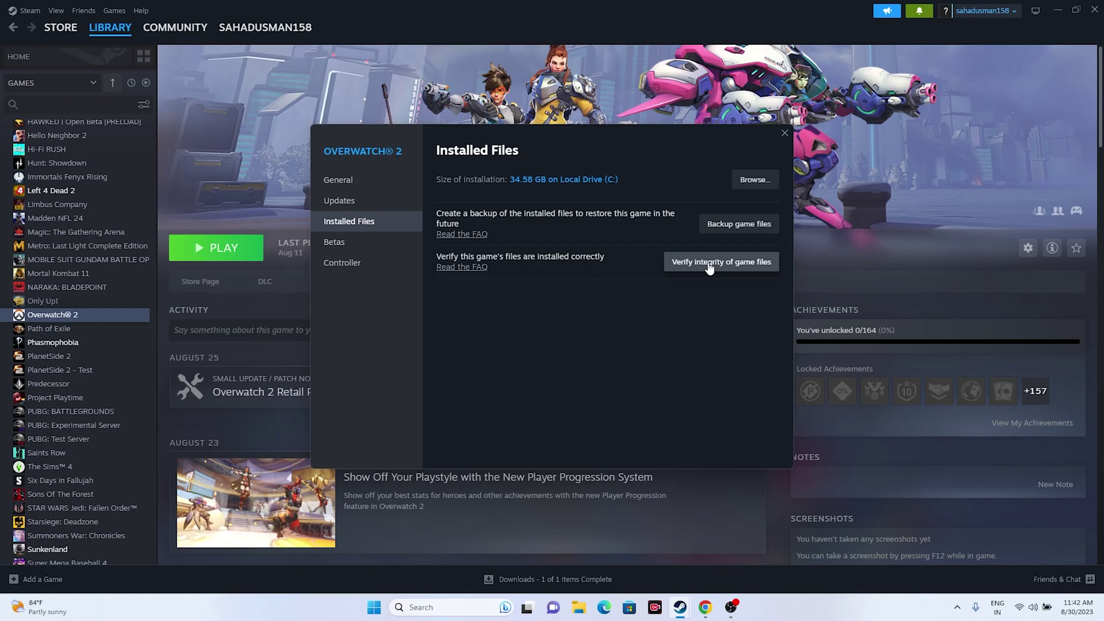
drag(674, 139, 808, 192)
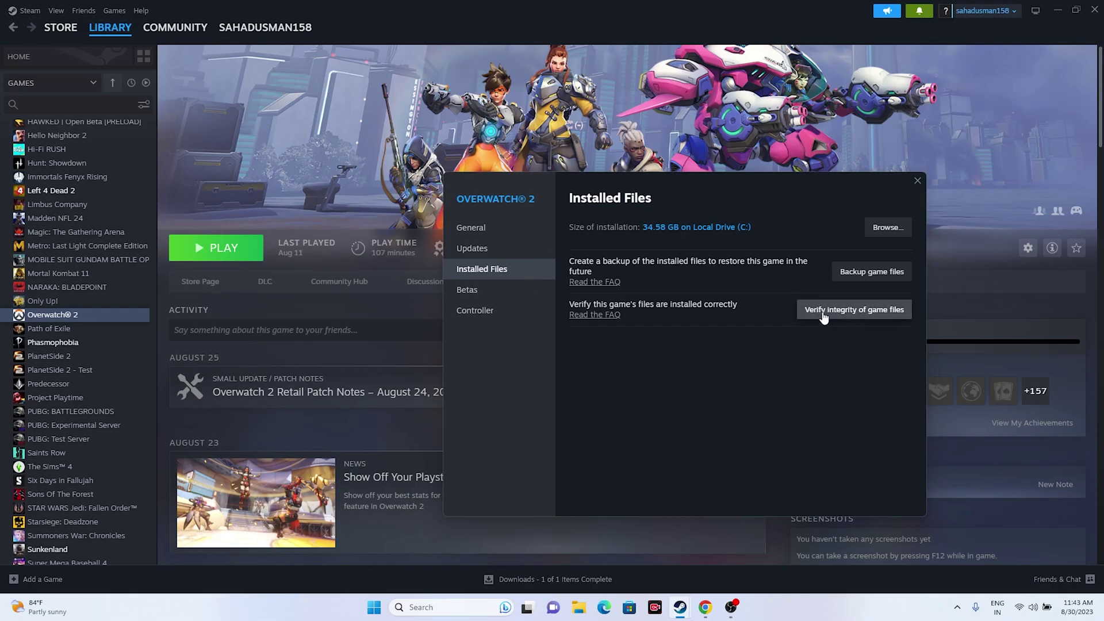
click(917, 181)
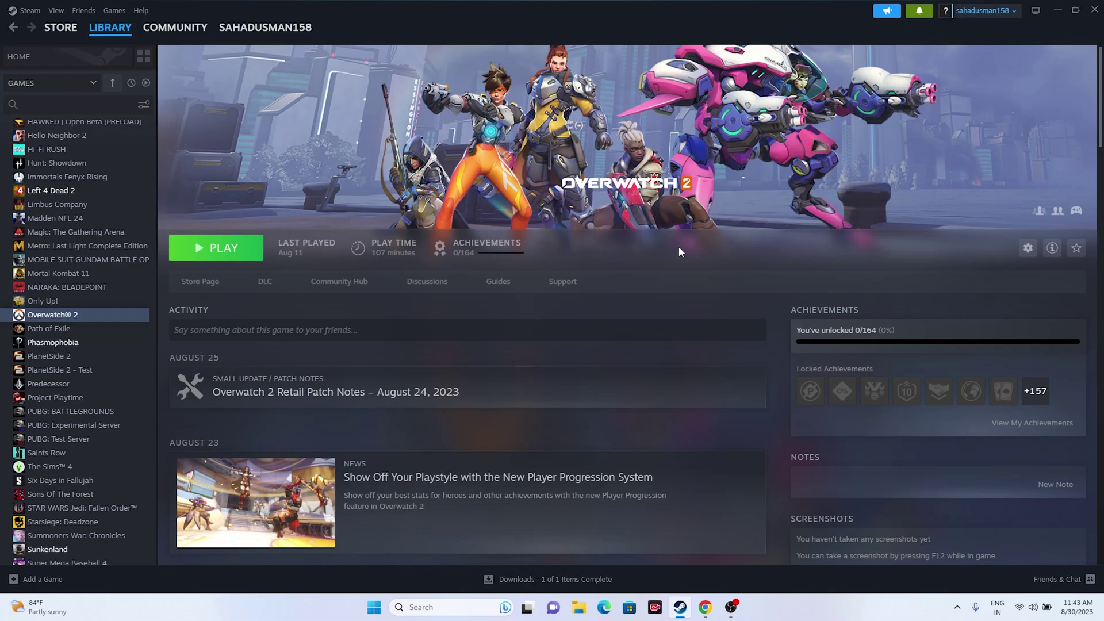
Step: Open Control Panel > System and Security > Windows Defender Firewall > Allow an app through firewall
click(1057, 10)
click(454, 607)
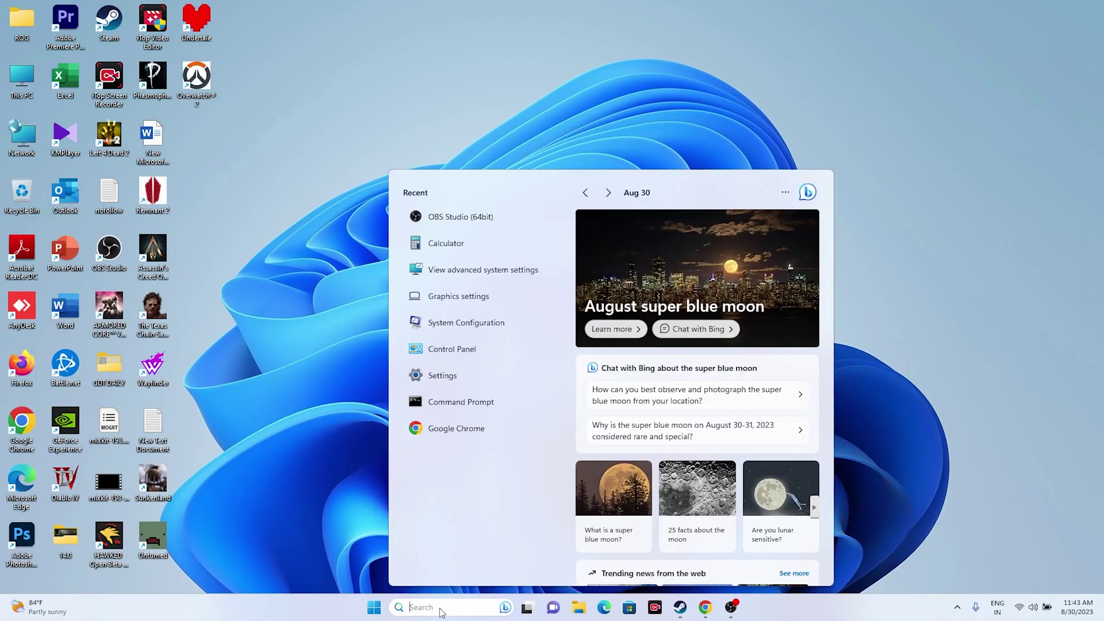
click(471, 349)
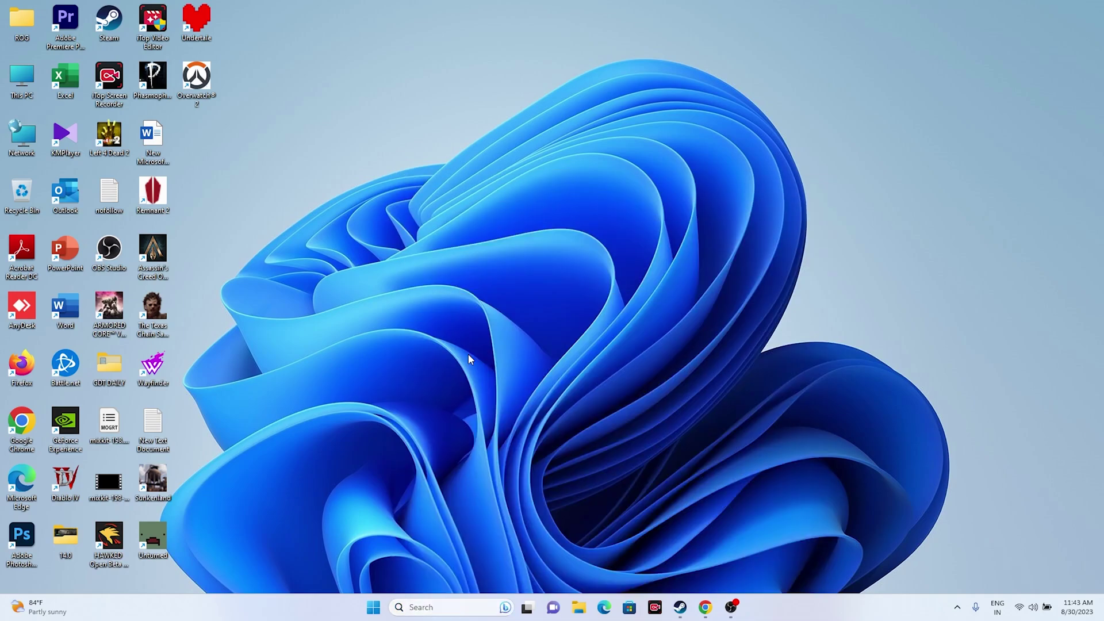
click(431, 96)
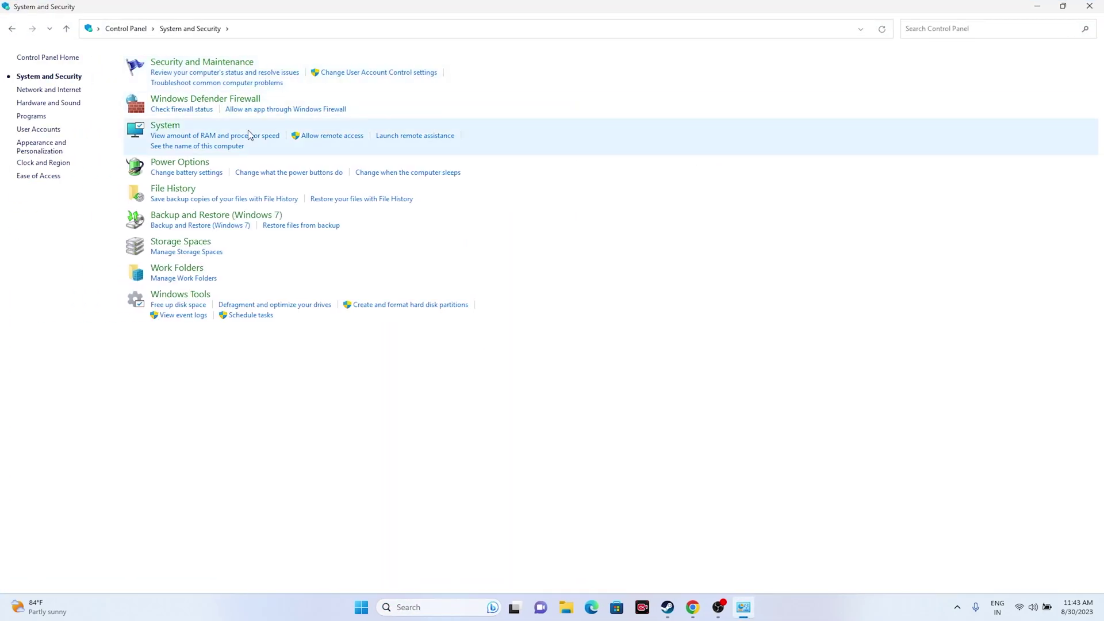
click(176, 103)
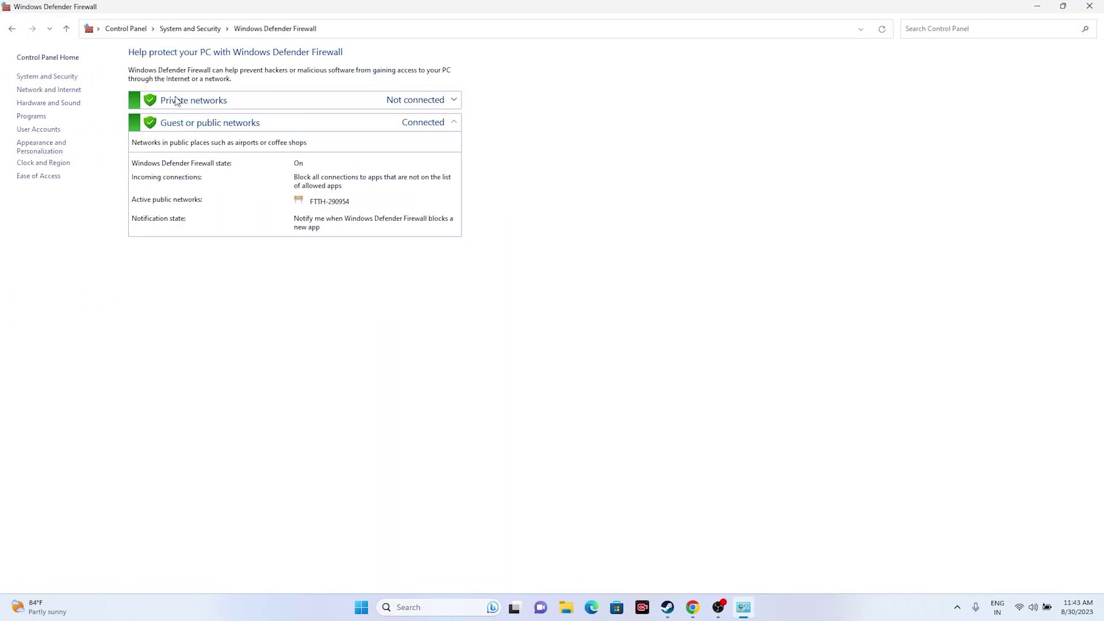
click(28, 89)
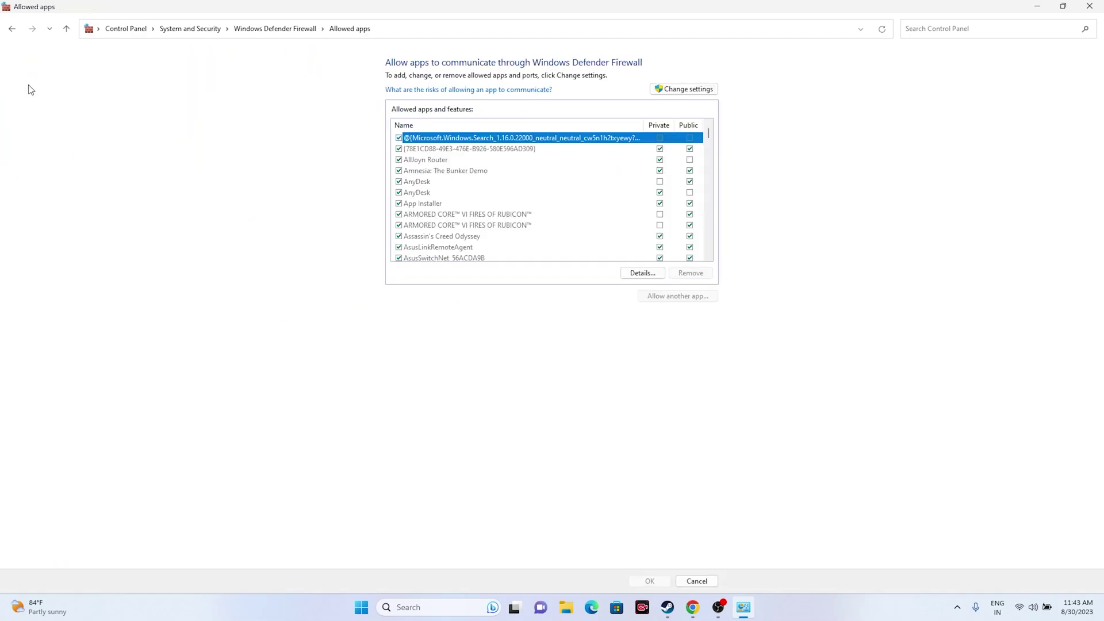
Step: Scroll through the Allowed apps list and return to its top
scroll(464, 195, down, 3)
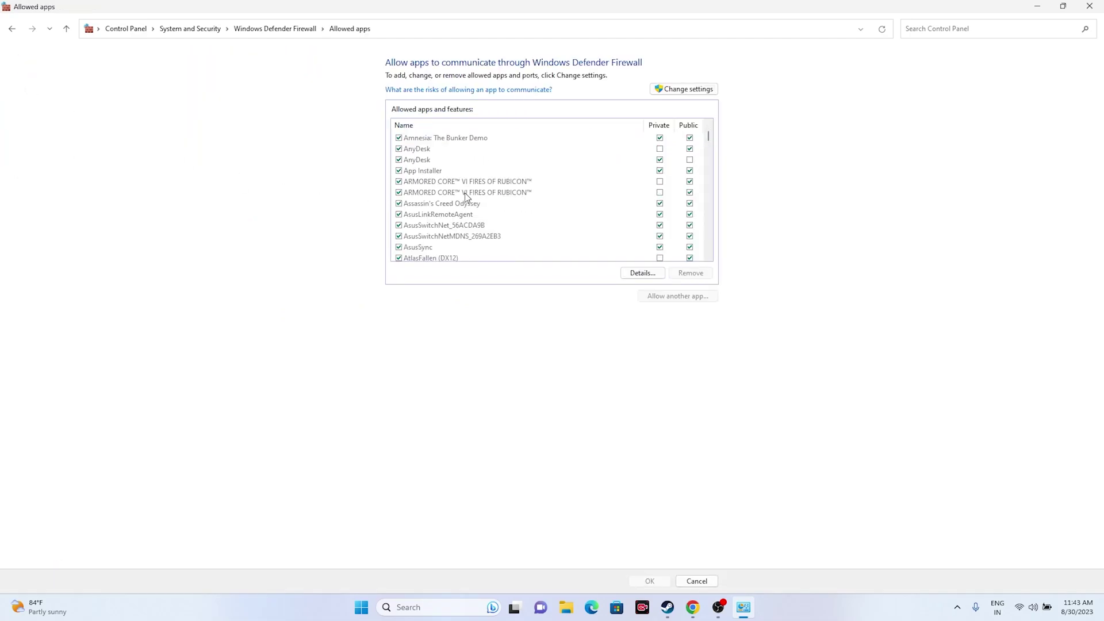
scroll(466, 197, down, 20)
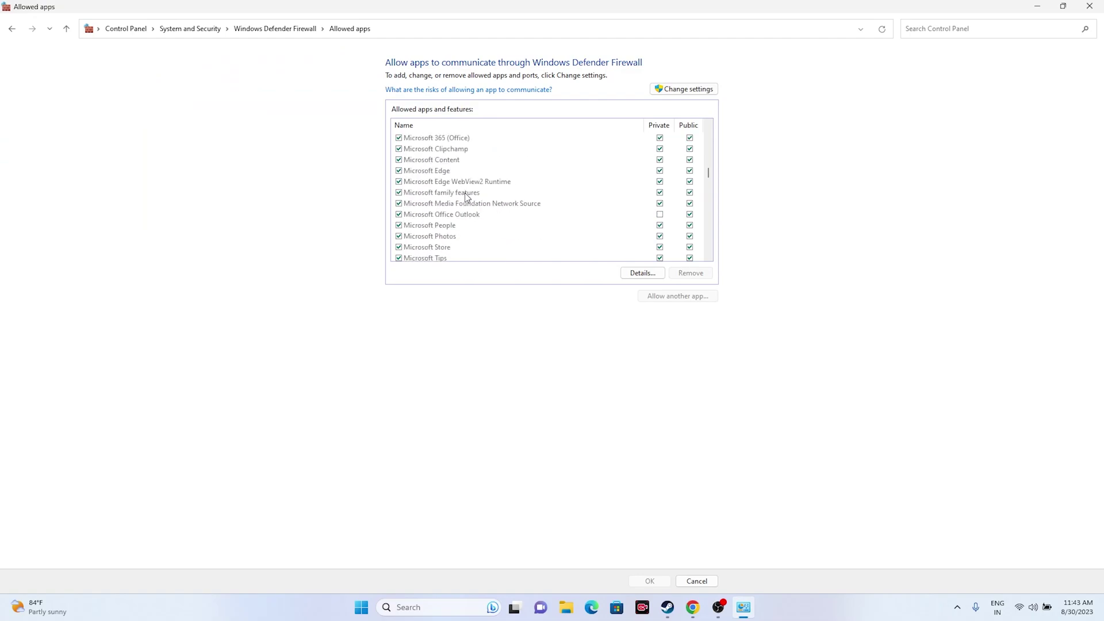
scroll(465, 196, down, 4)
scroll(466, 196, down, 20)
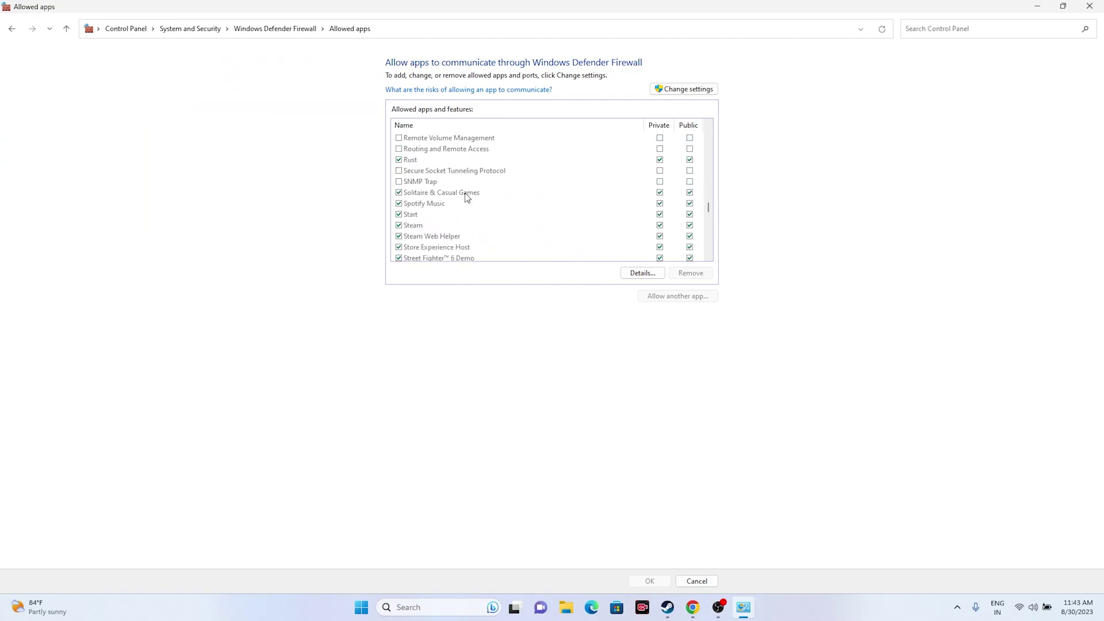
scroll(465, 196, down, 4)
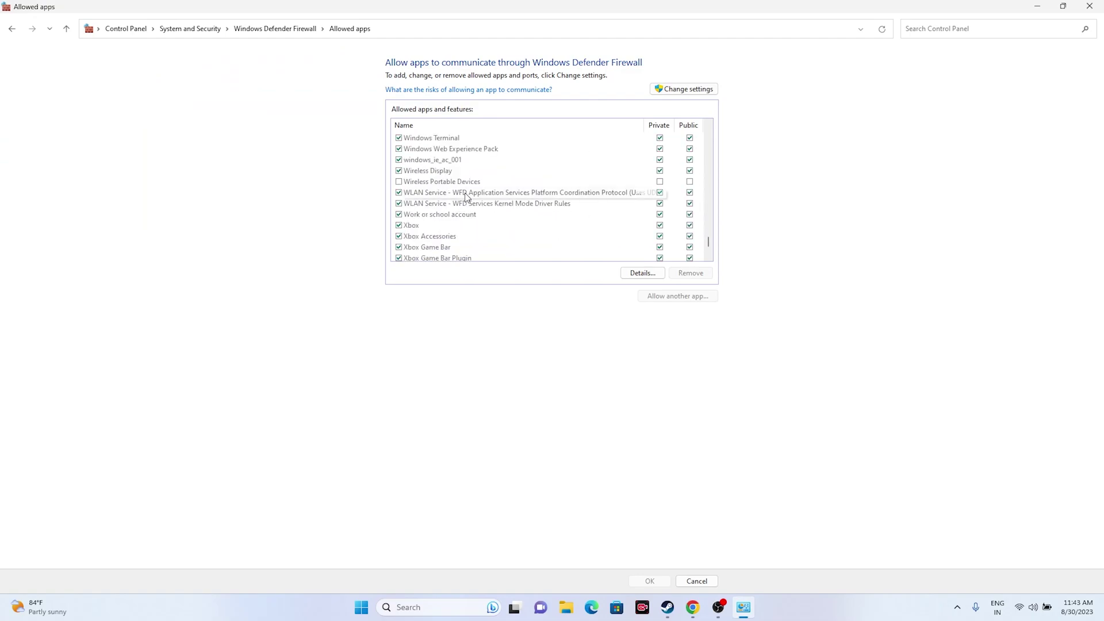
scroll(466, 197, up, 6)
scroll(466, 197, up, 13)
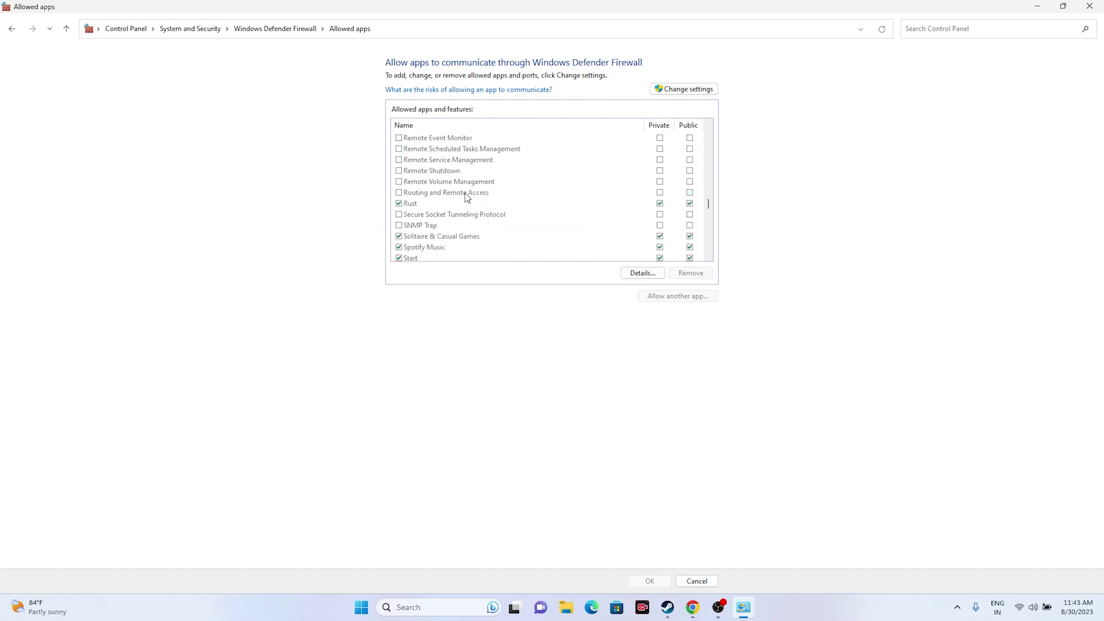
scroll(466, 197, up, 9)
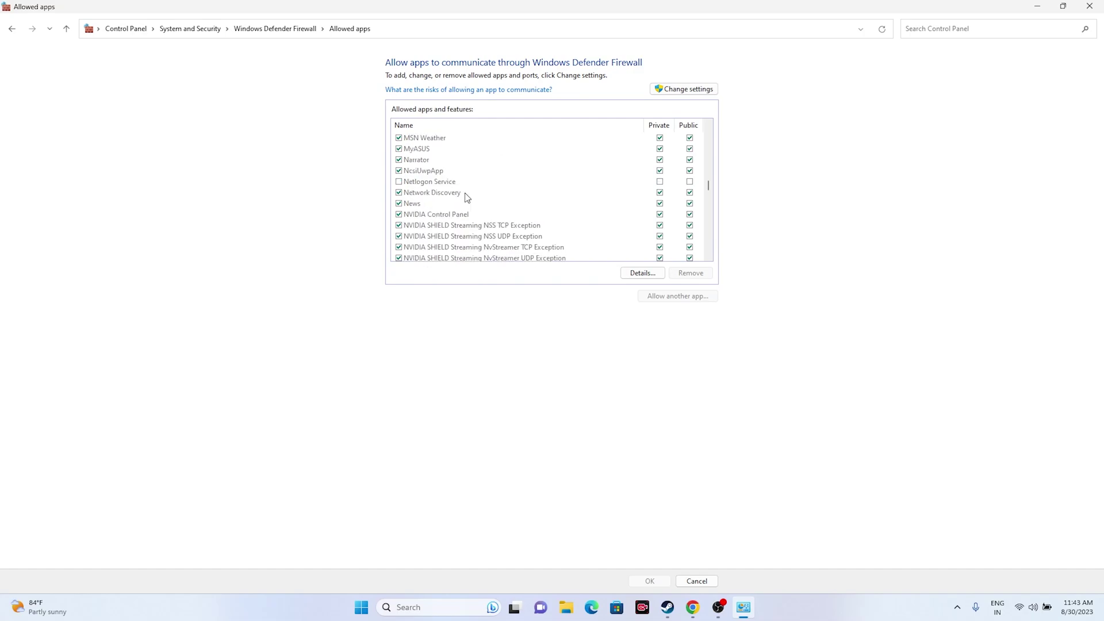
scroll(466, 196, up, 10)
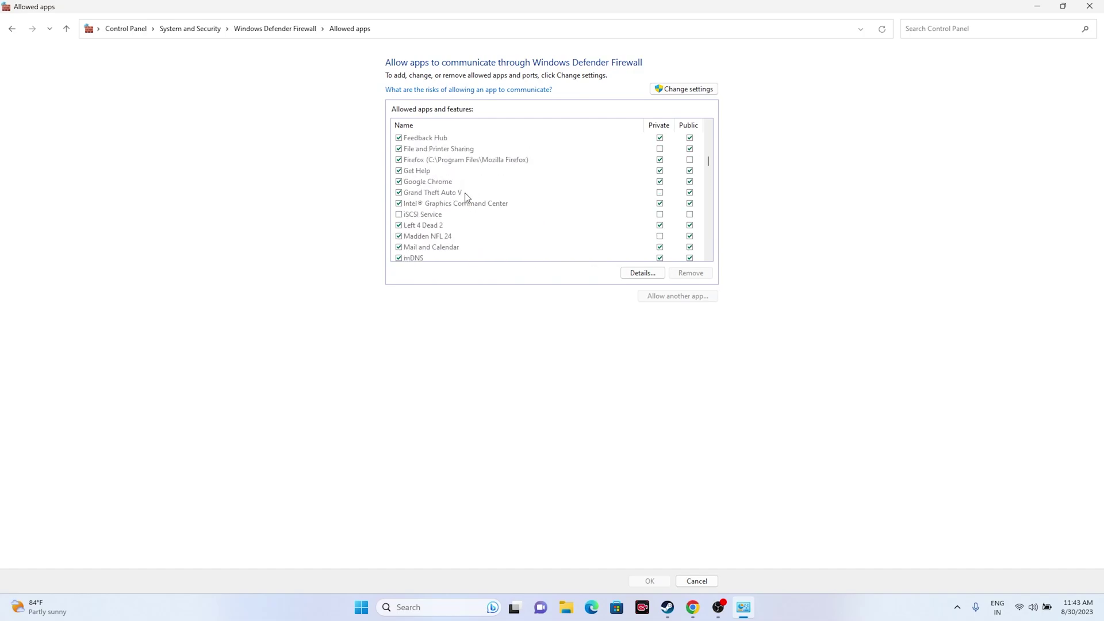
scroll(465, 197, up, 10)
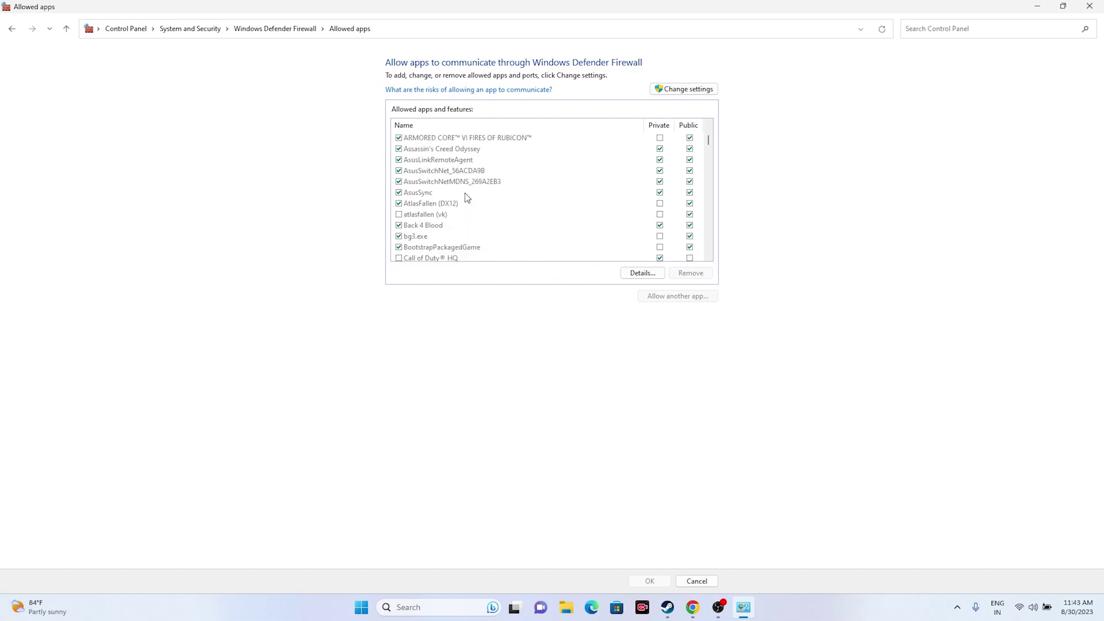
scroll(467, 197, down, 10)
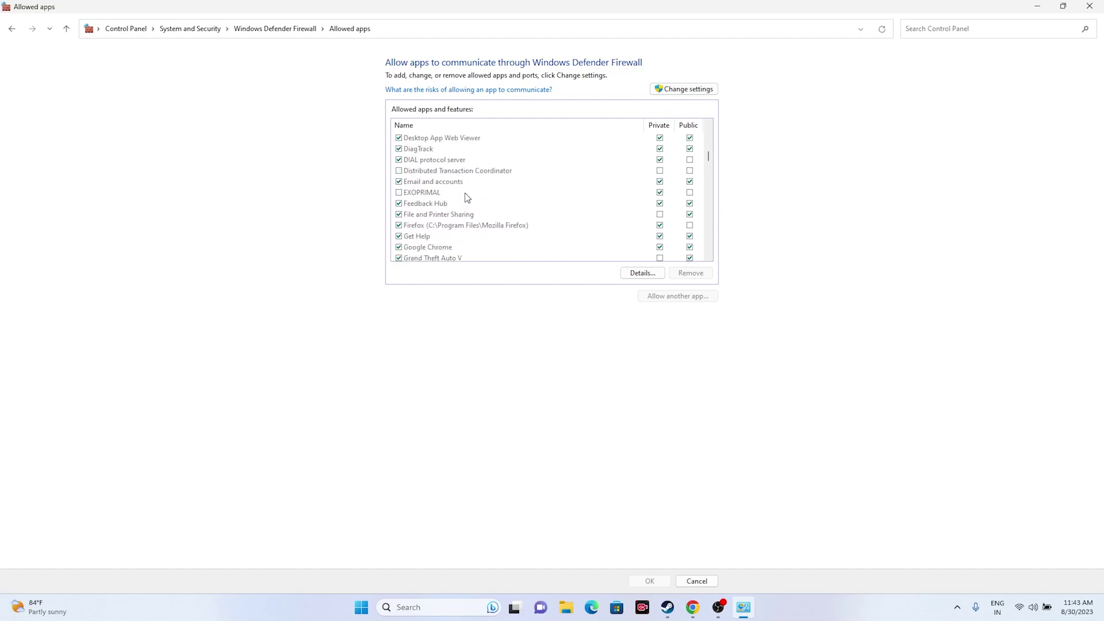
key(Home)
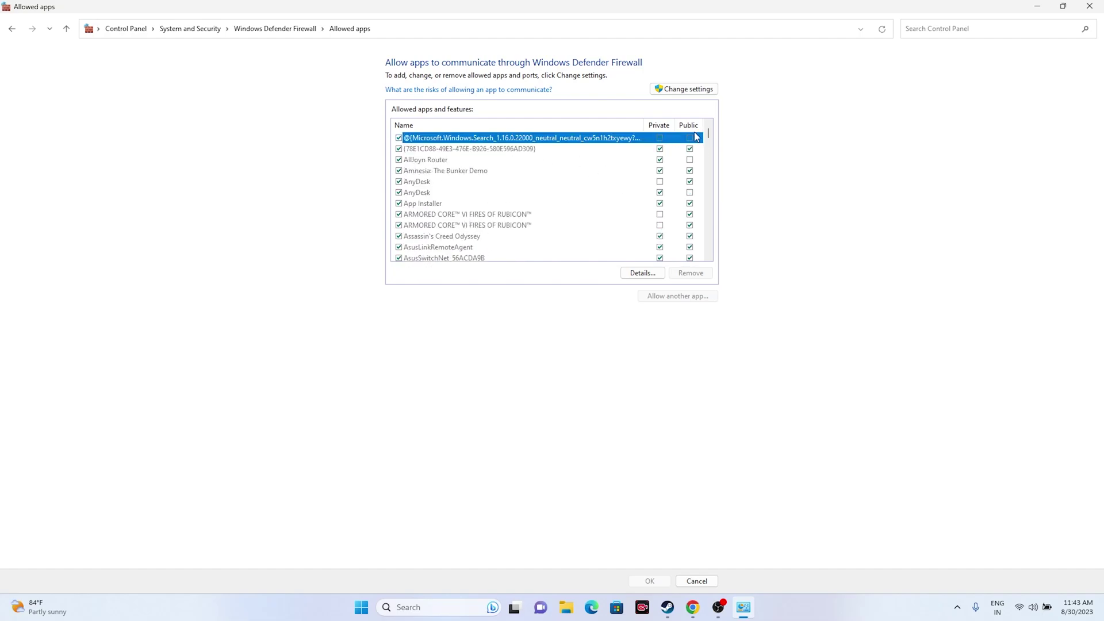
Step: Unlock settings, choose Allow another app, and browse to C:\Program Files (x86)\Steam
click(685, 89)
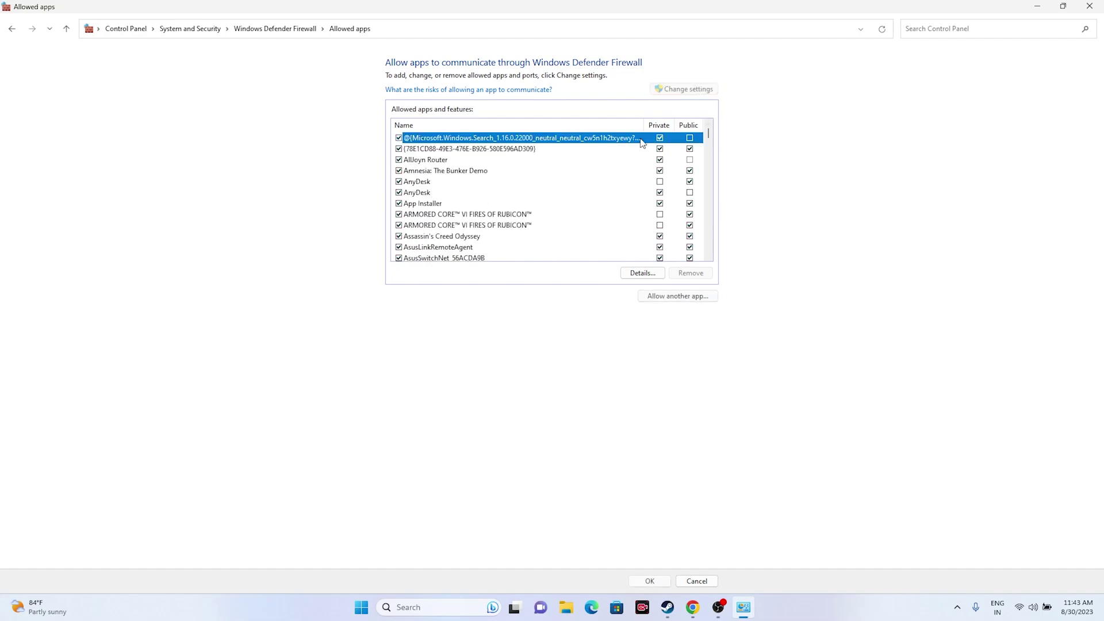
click(681, 296)
click(632, 360)
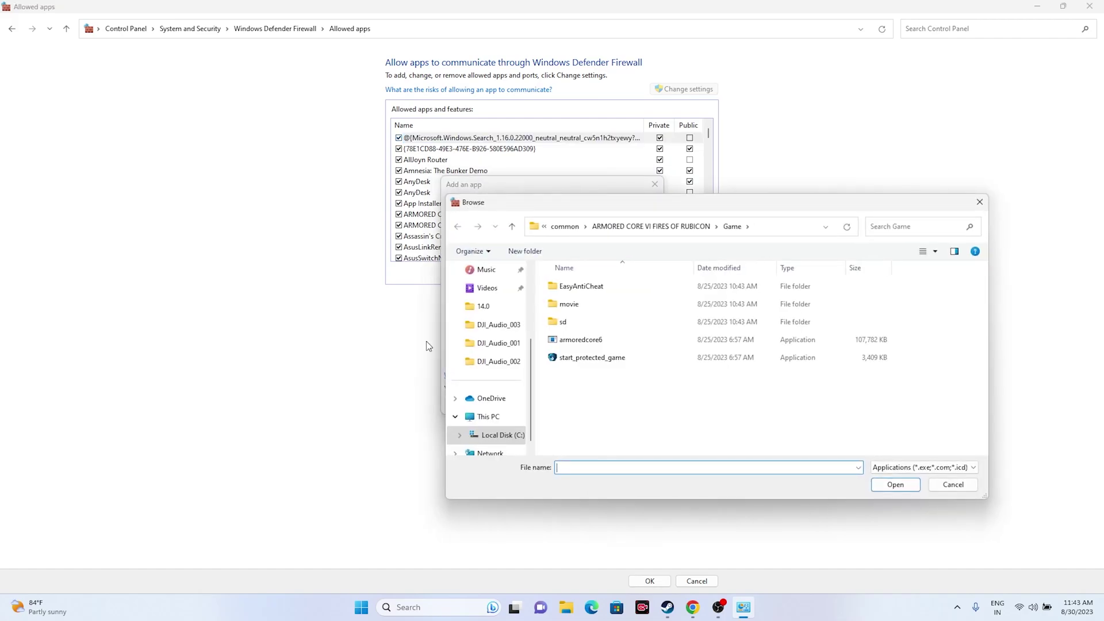
click(492, 416)
double_click(640, 299)
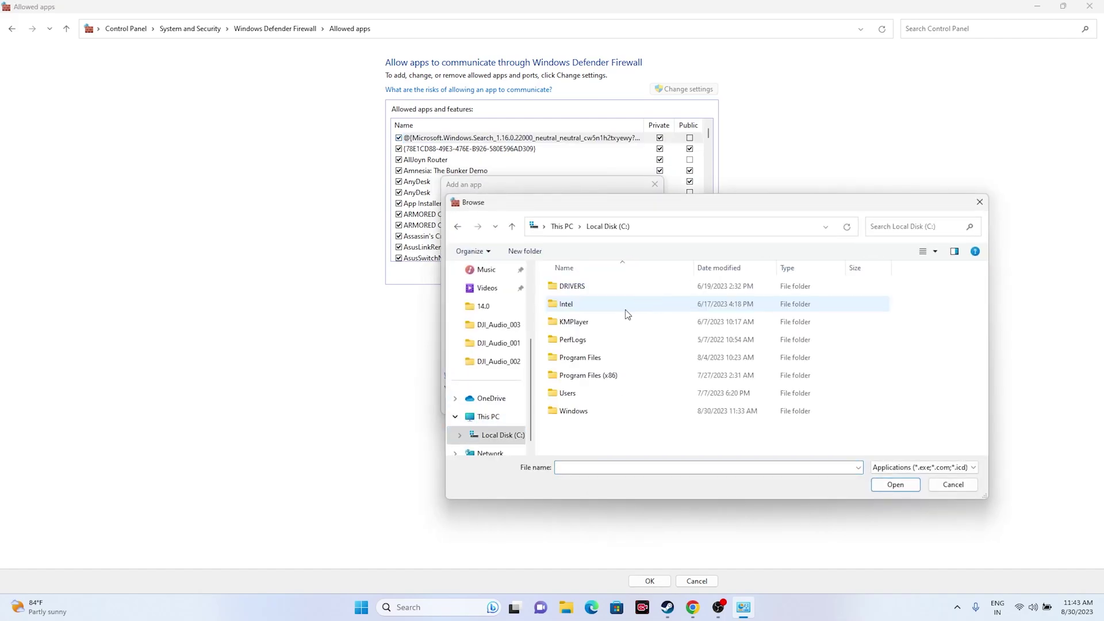
double_click(587, 377)
scroll(583, 332, down, 5)
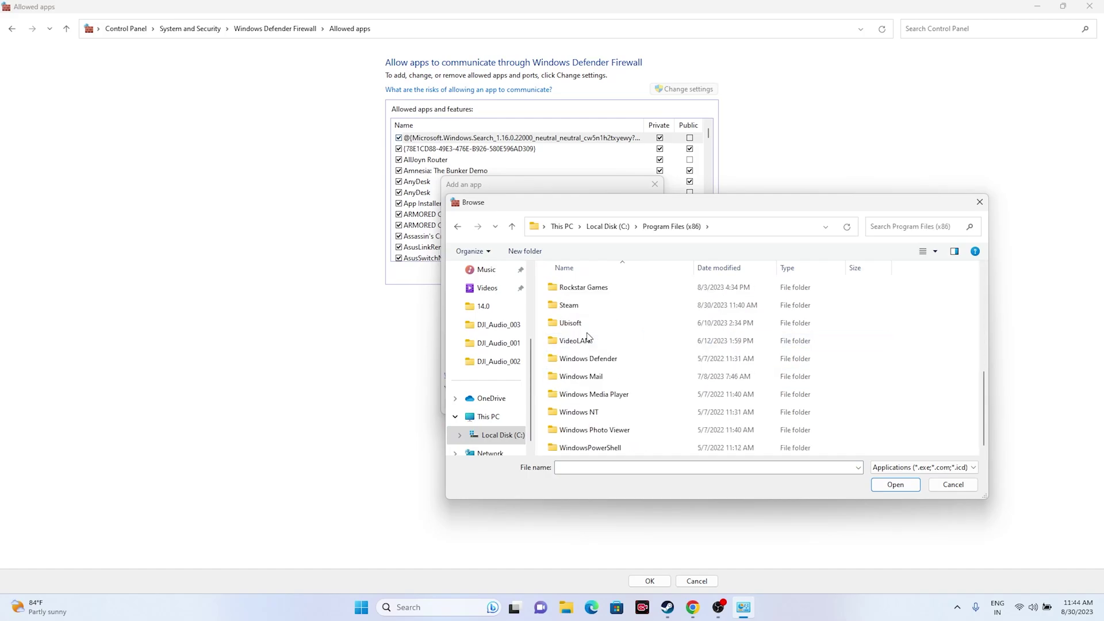
double_click(587, 322)
Step: Navigate into steamapps\common\Overwatch
scroll(589, 314, down, 6)
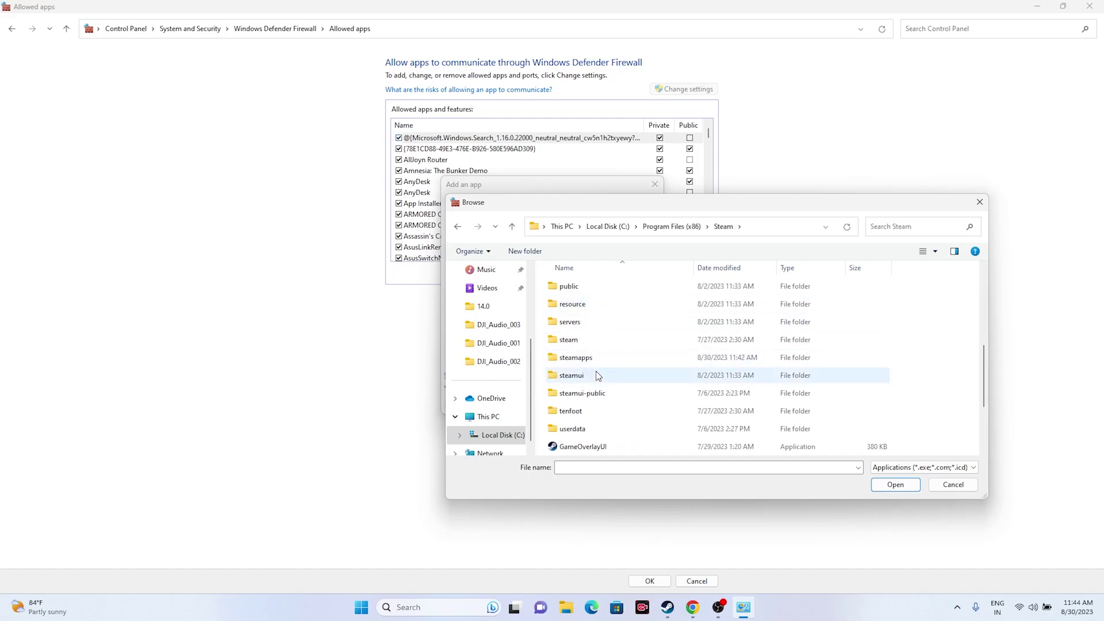
double_click(596, 357)
double_click(594, 289)
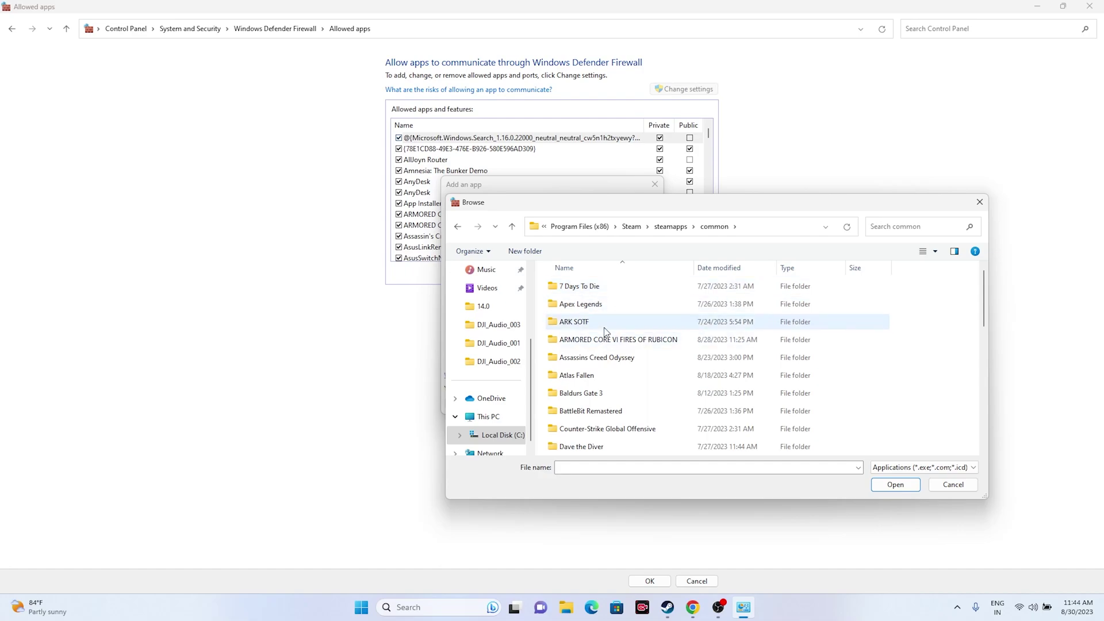
scroll(604, 328, down, 8)
scroll(604, 333, down, 3)
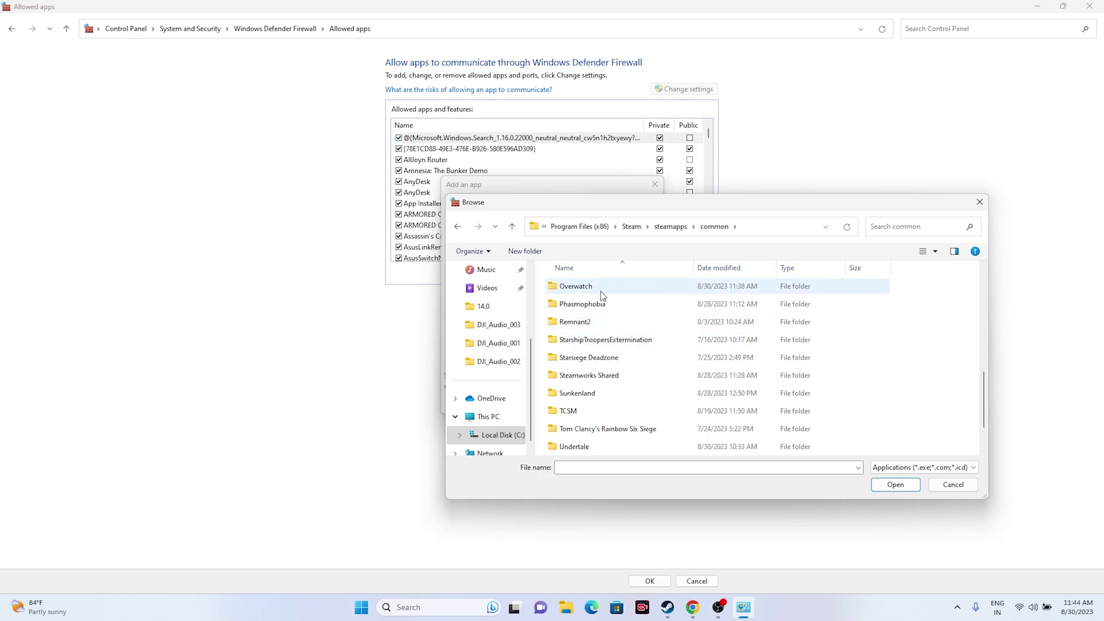
click(601, 286)
click(600, 286)
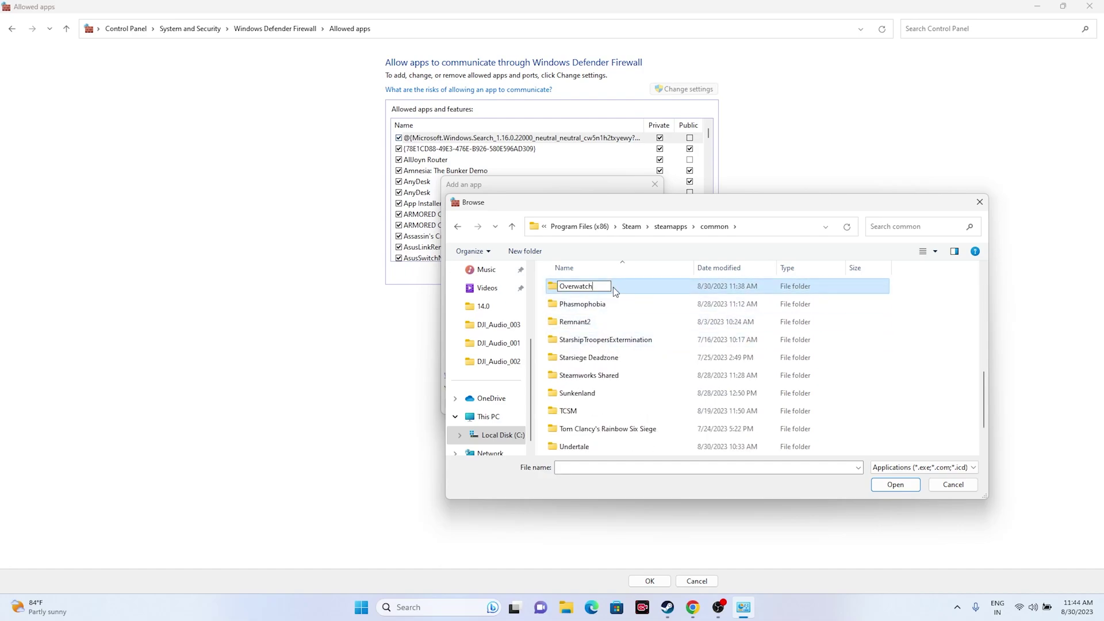
double_click(604, 290)
Step: Add Overwatch.exe as a firewall exception and dismiss the already-in-list error
click(583, 358)
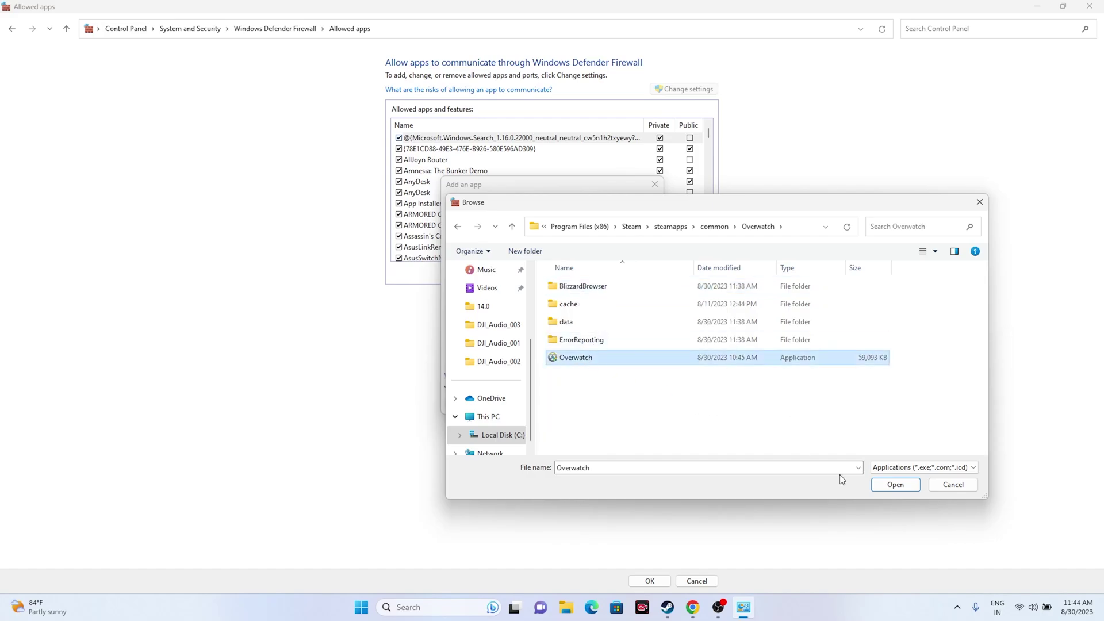
click(895, 484)
click(592, 403)
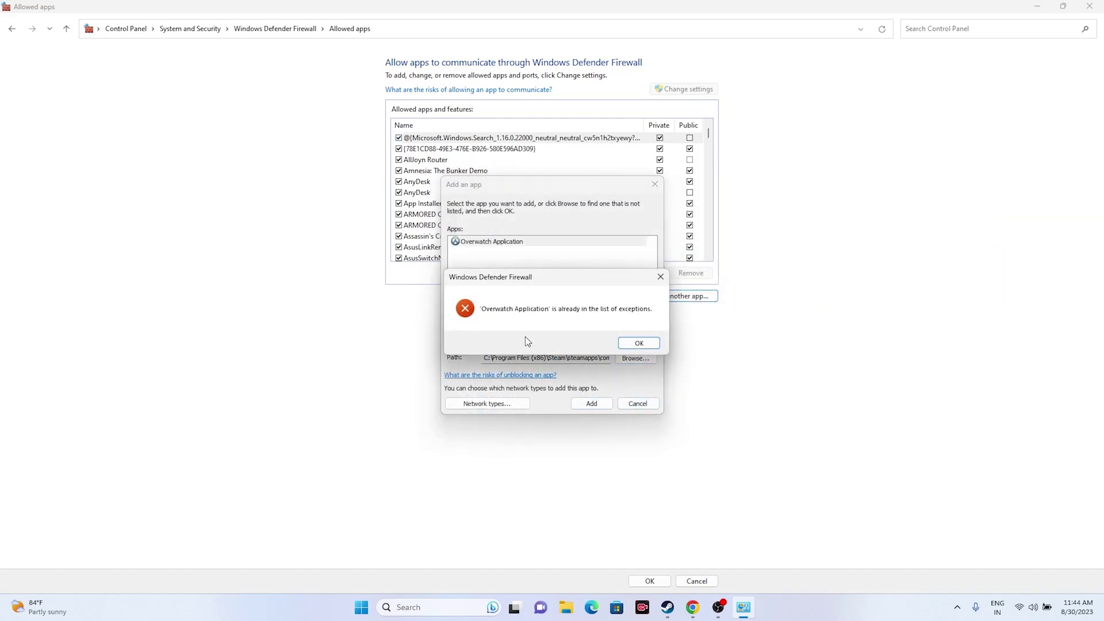
click(638, 343)
Step: Close the firewall windows, check Steam's Overwatch 2 page, then minimize Steam
click(654, 184)
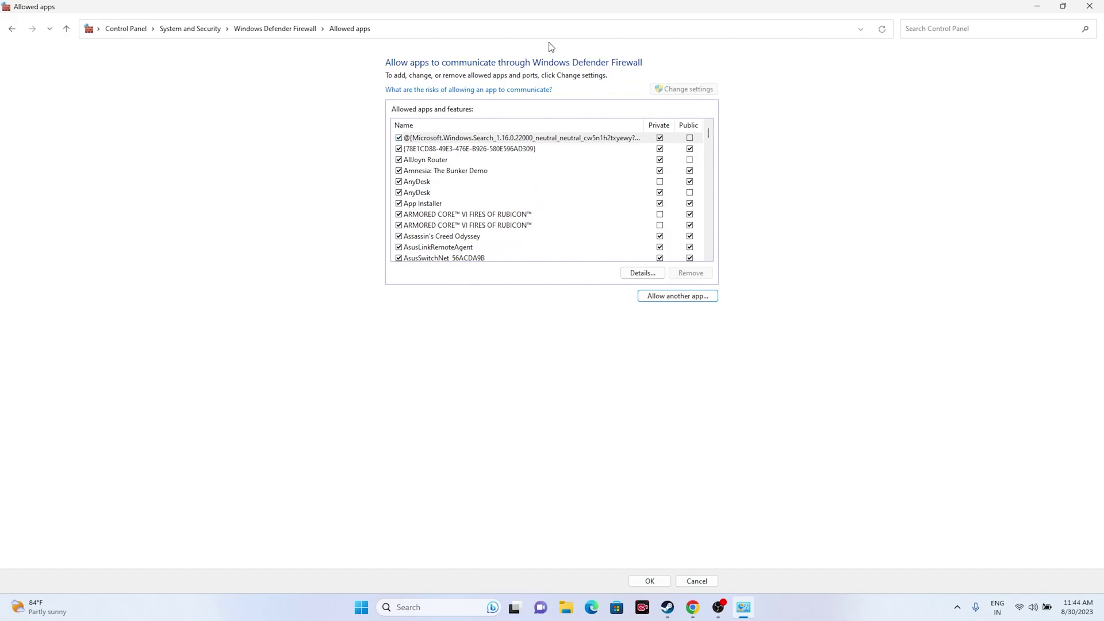
click(1089, 7)
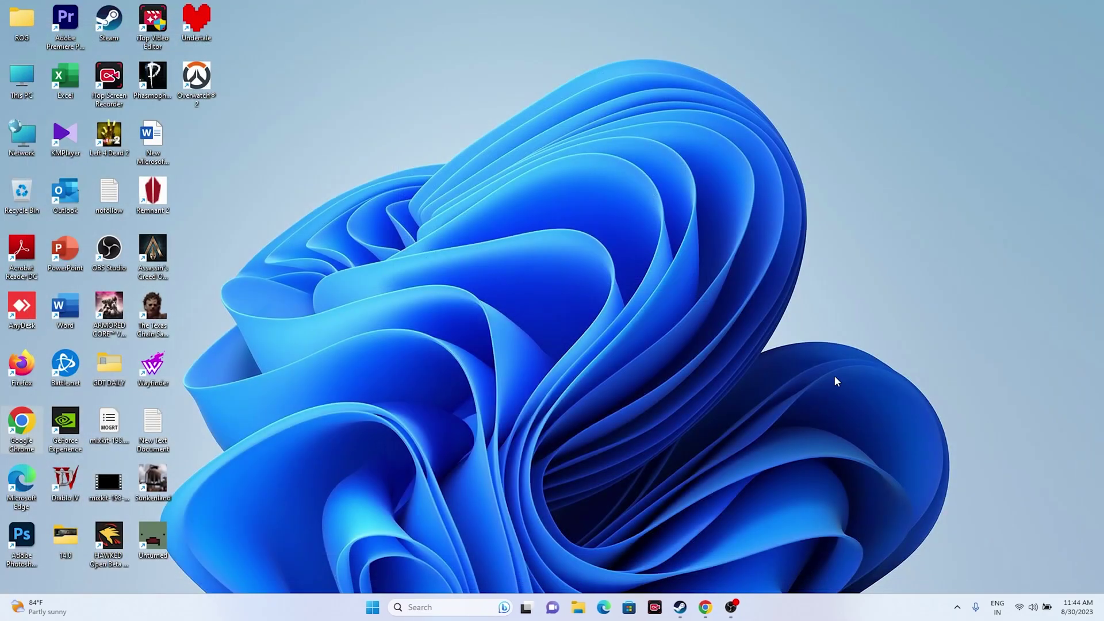
click(680, 607)
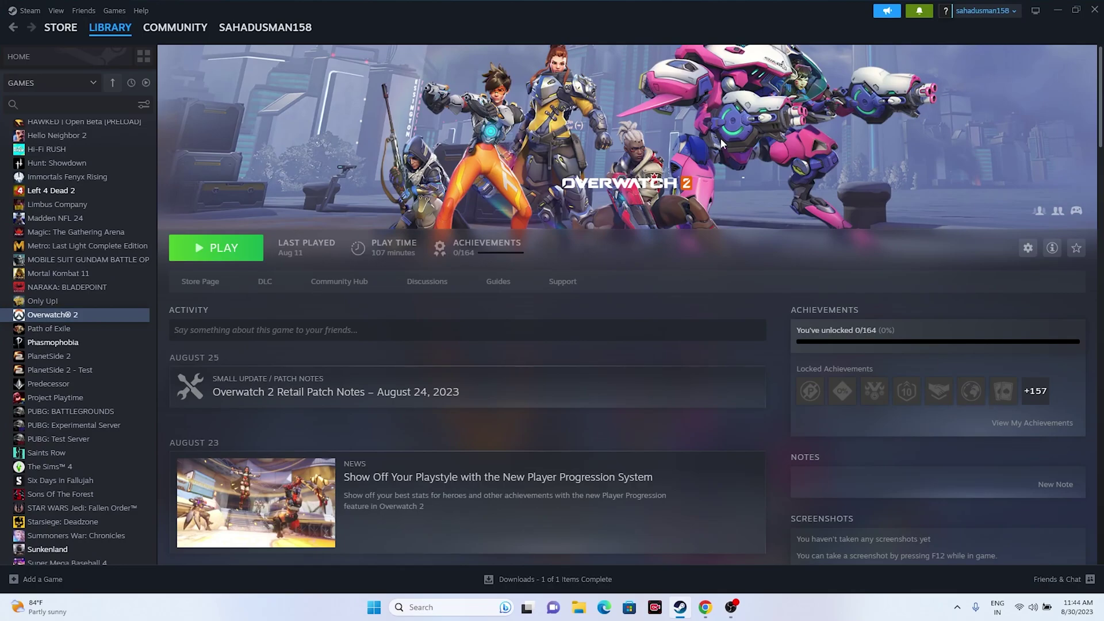
click(1058, 13)
mouse_move(446, 605)
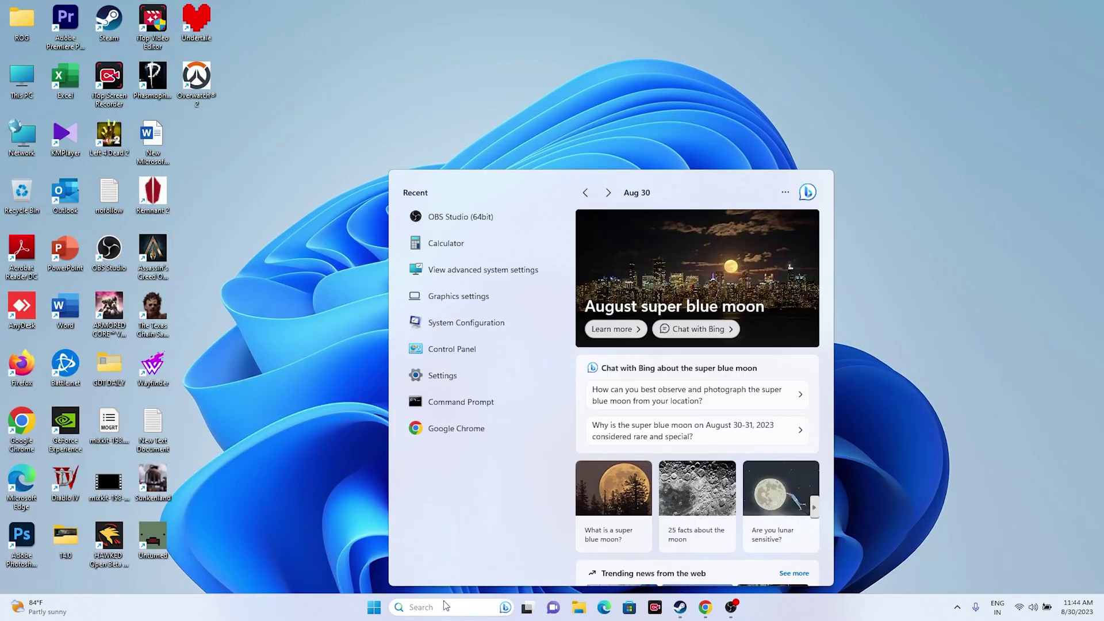
Step: In System Configuration's Services tab, tick Hide all Microsoft services, then Apply and OK
click(454, 320)
click(462, 214)
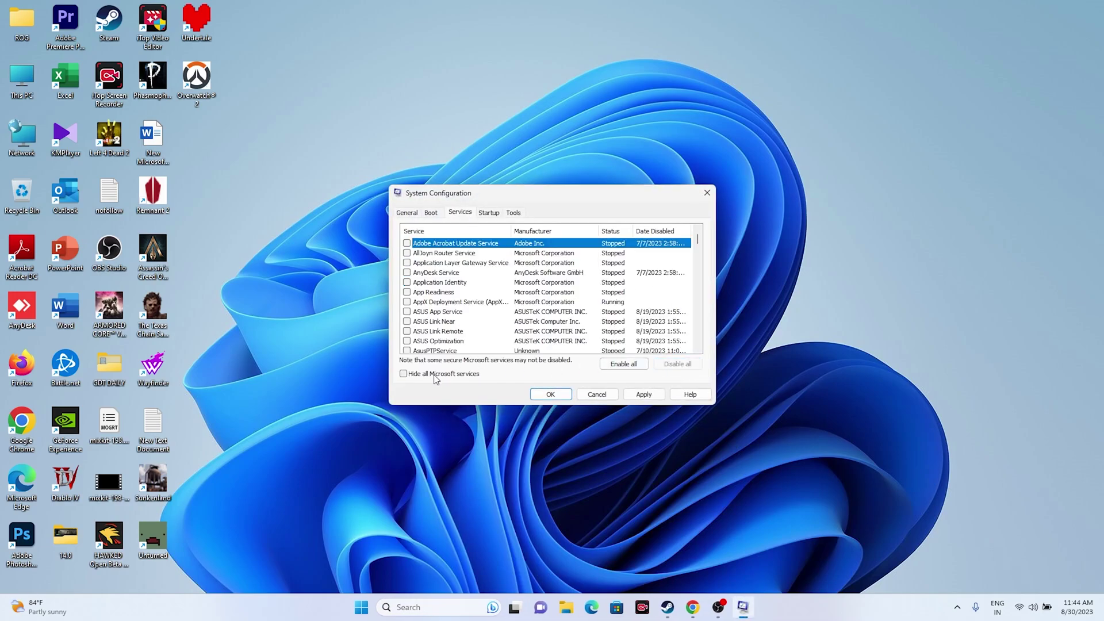
click(434, 376)
click(644, 395)
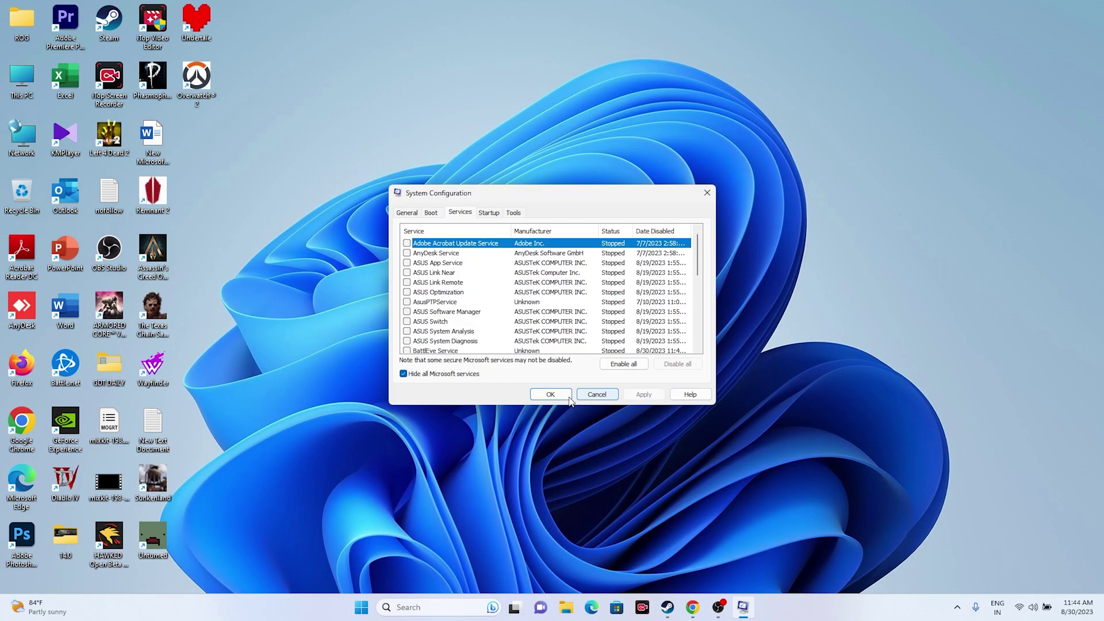
click(569, 398)
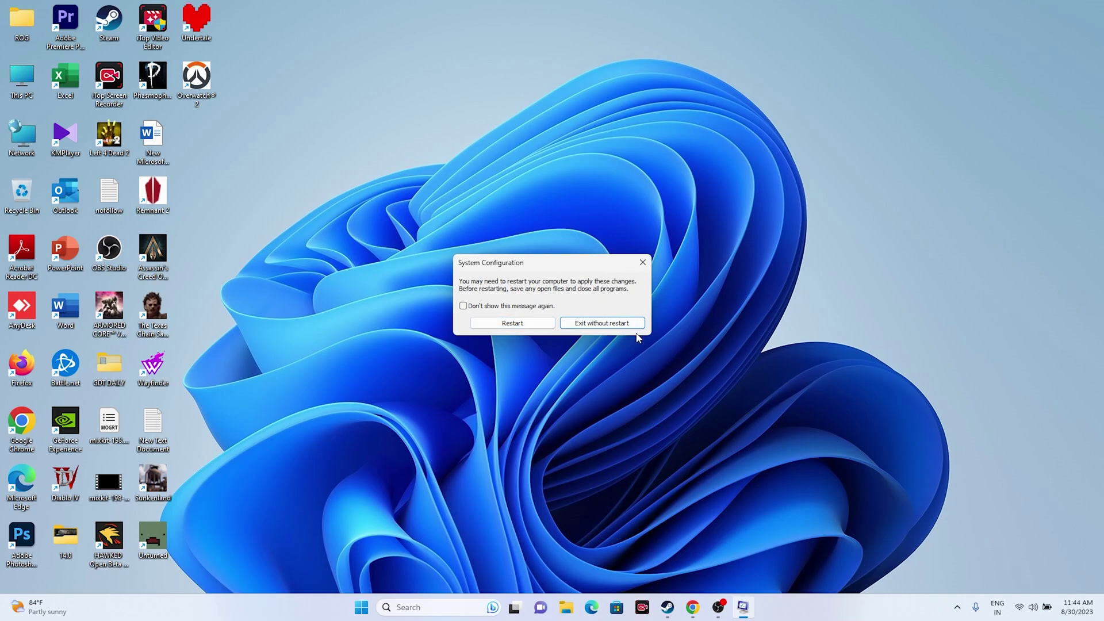
Step: Choose Exit without restart and restore Steam's Overwatch 2 library page
click(601, 323)
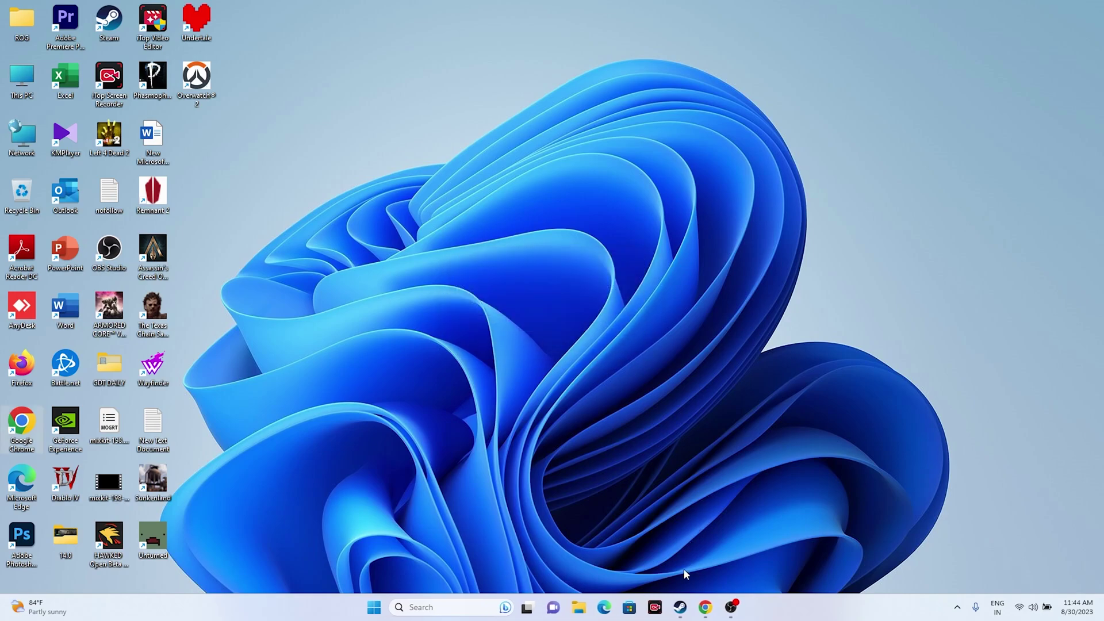
click(679, 607)
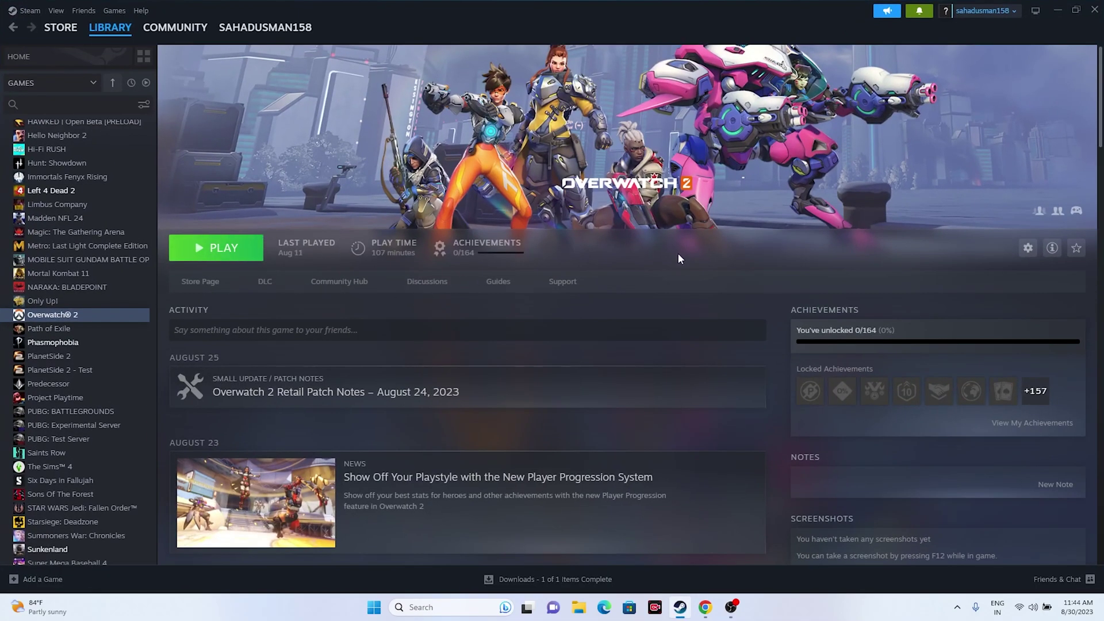